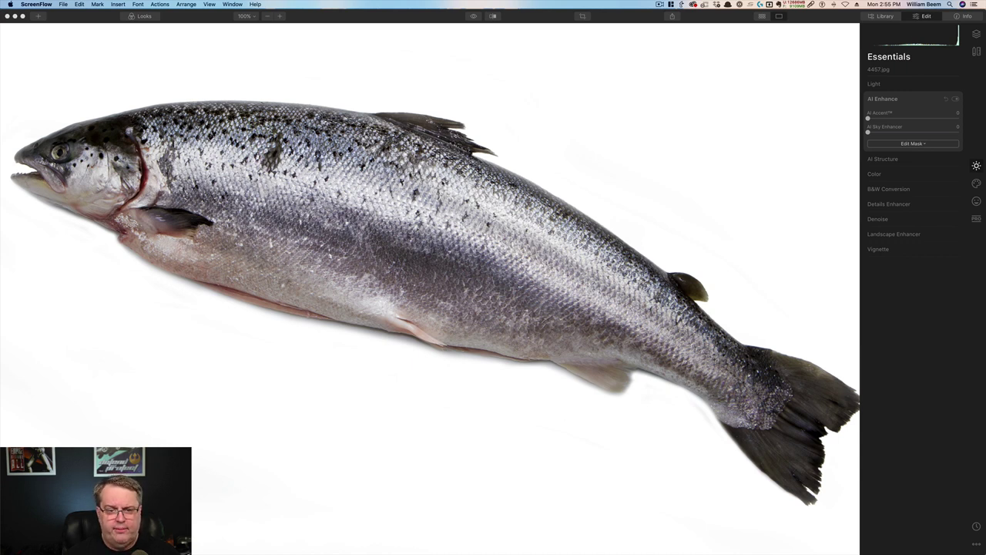
# - Magnify the salmon photo to 200%
pyautogui.click(255, 19)
pyautogui.click(255, 19)
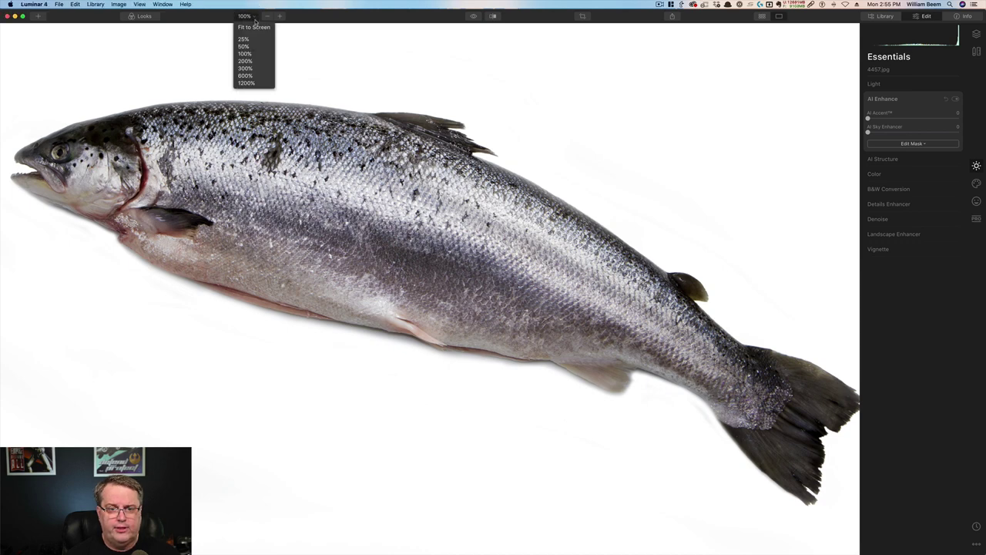
pyautogui.click(245, 61)
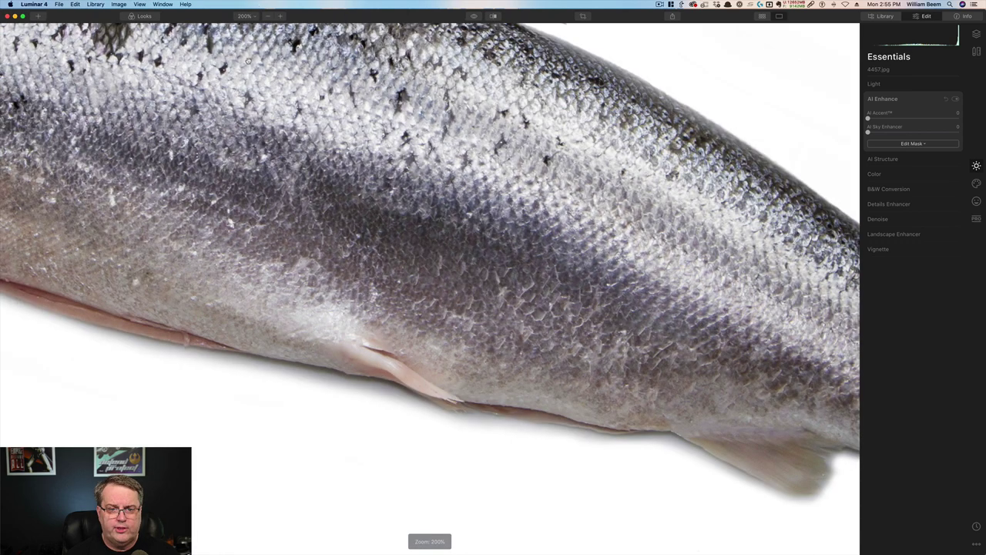
pyautogui.scroll(2, 416, 231)
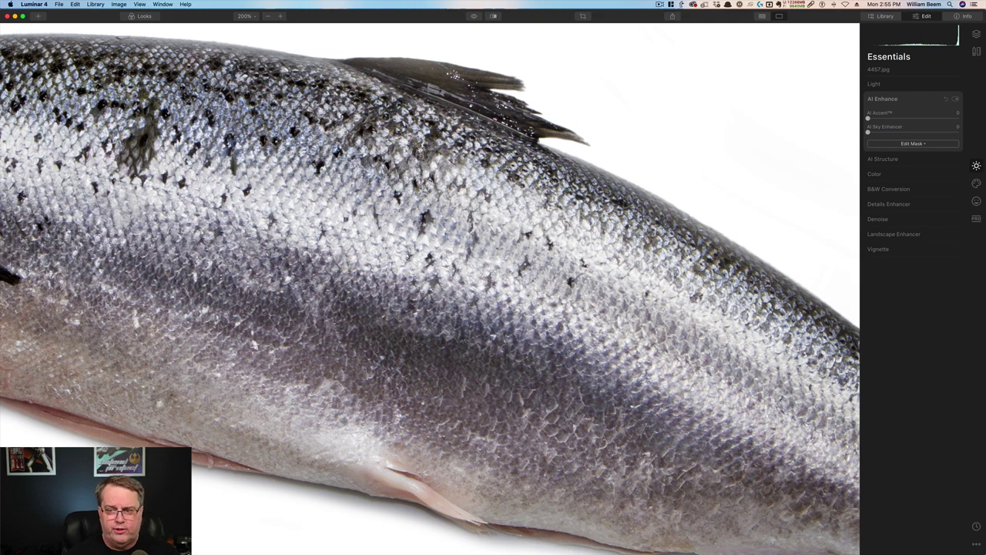
# - Set Details Enhancer Sharpen to 100 and compare it against the original
pyautogui.click(893, 204)
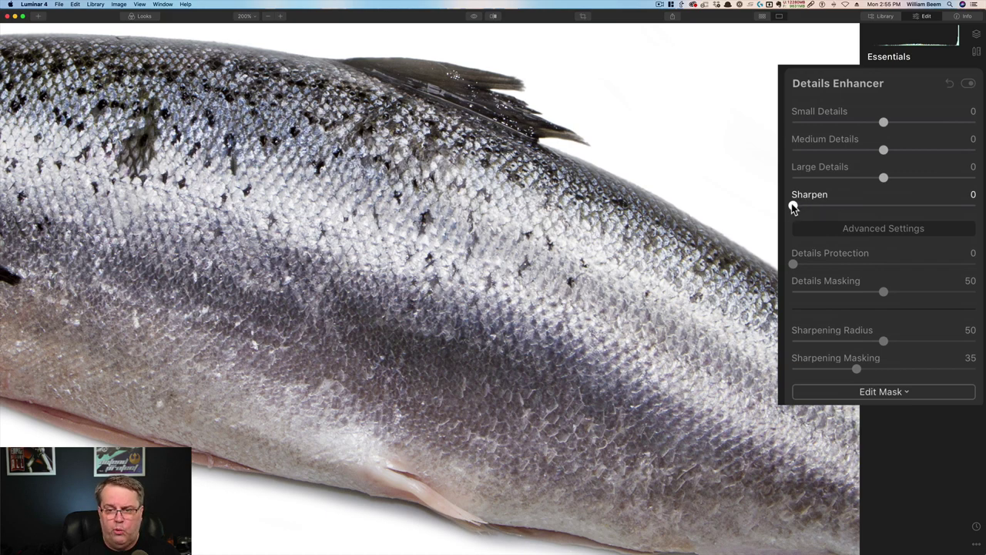
pyautogui.moveTo(794, 208); pyautogui.dragTo(974, 206)
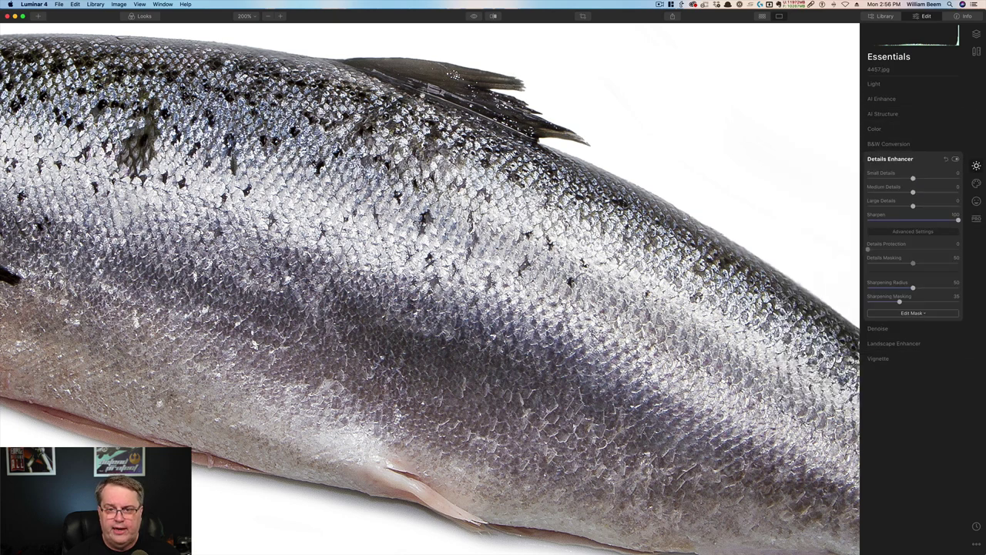
pyautogui.click(474, 17)
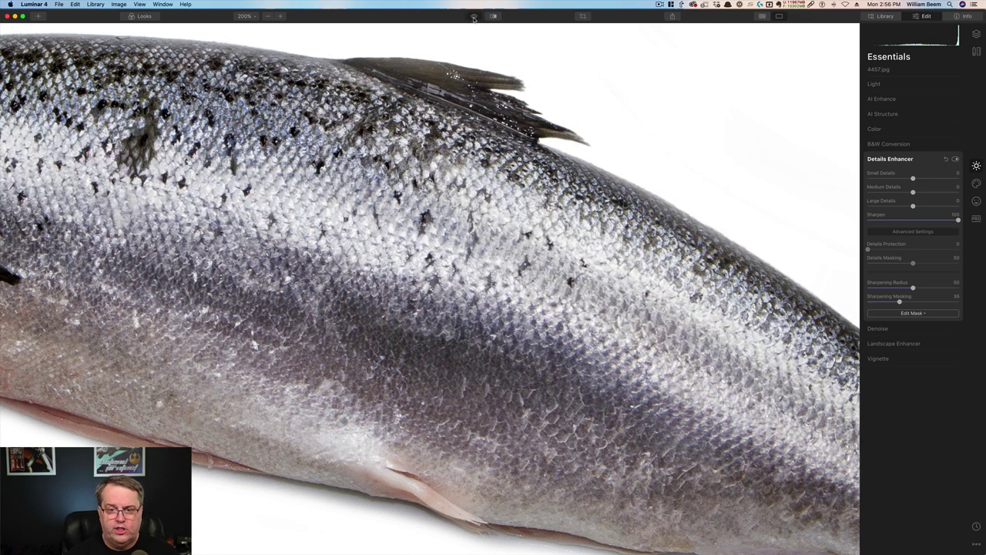
pyautogui.click(474, 17)
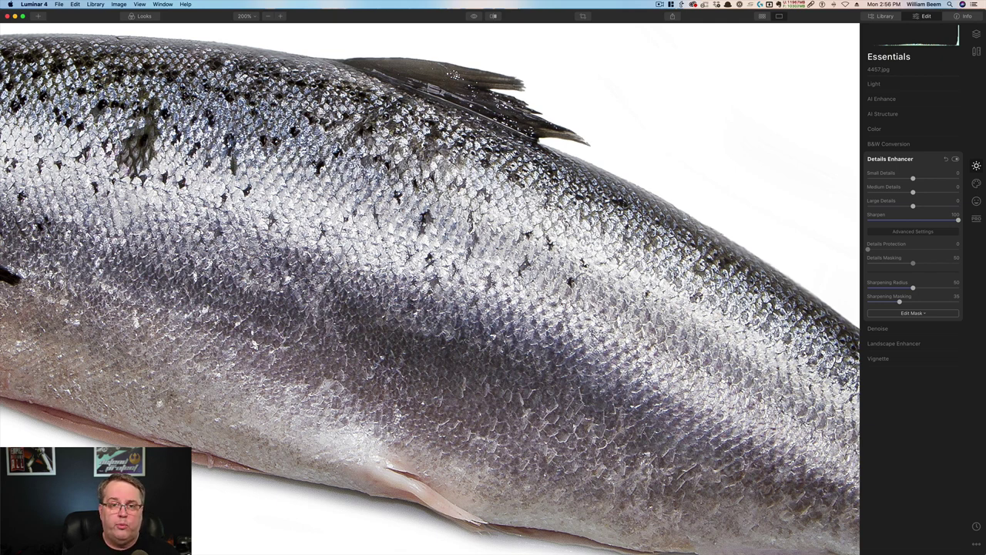
# - Zoom the salmon to 100% and compare it with the unedited original
pyautogui.click(256, 19)
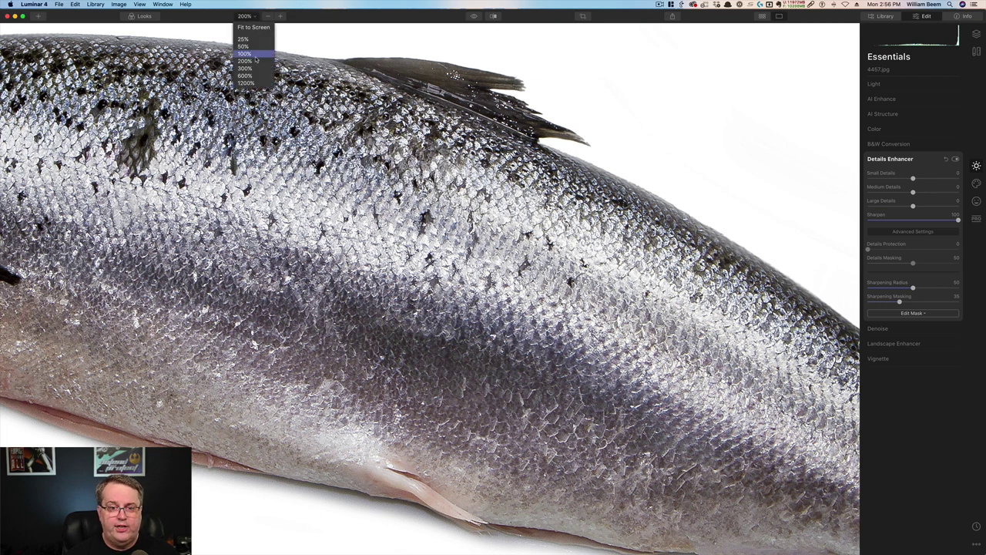
pyautogui.click(245, 53)
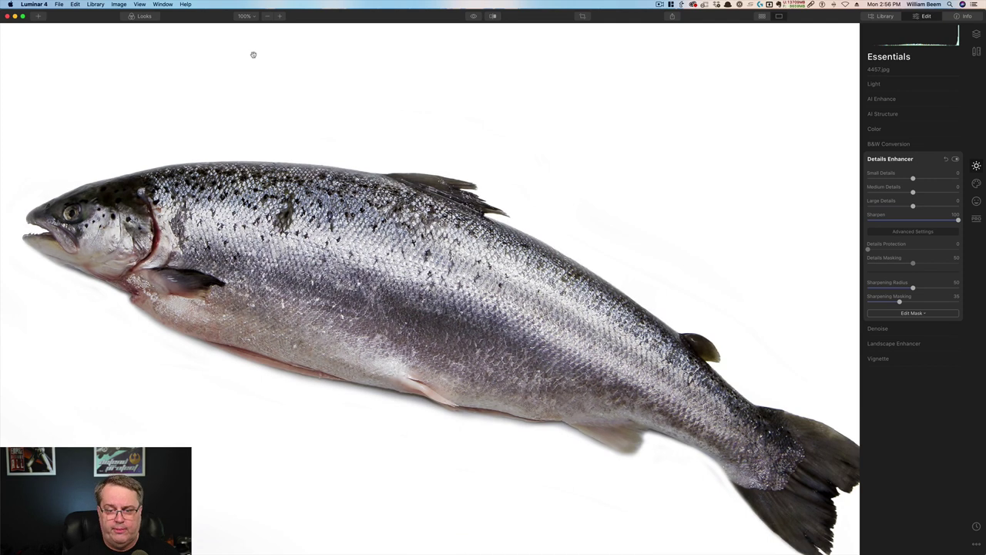
pyautogui.click(475, 17)
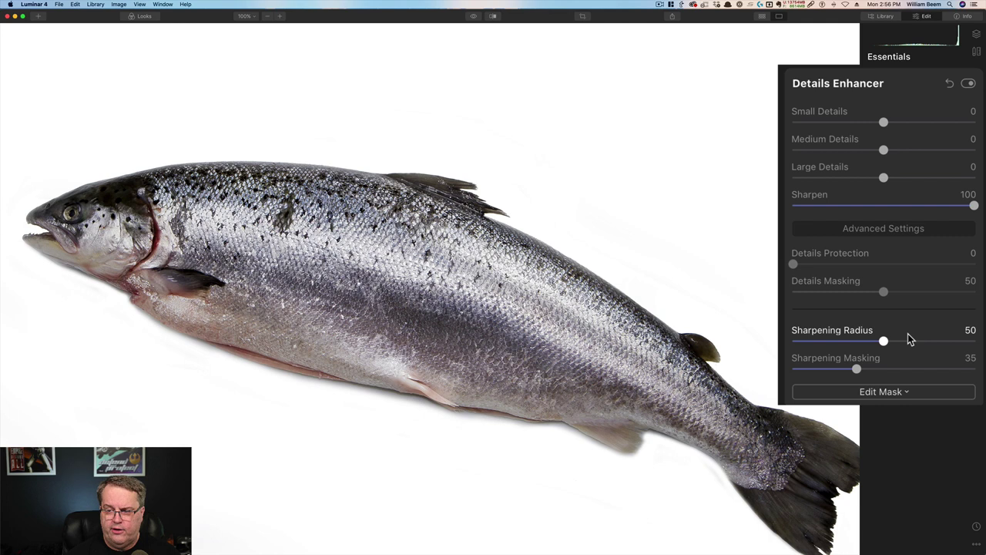
# - Collapse and re-expand the Details Enhancer advanced sharpening settings
pyautogui.click(891, 227)
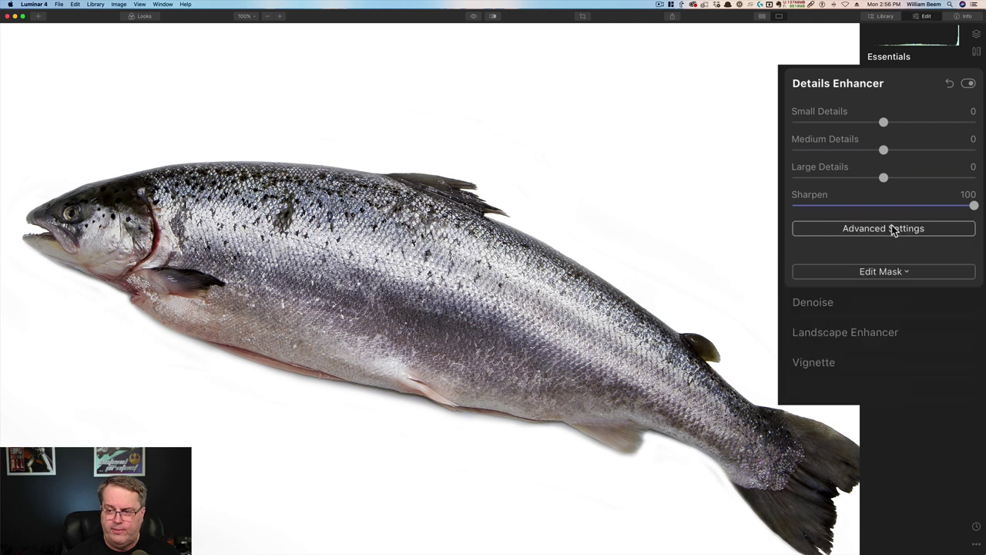
pyautogui.click(892, 228)
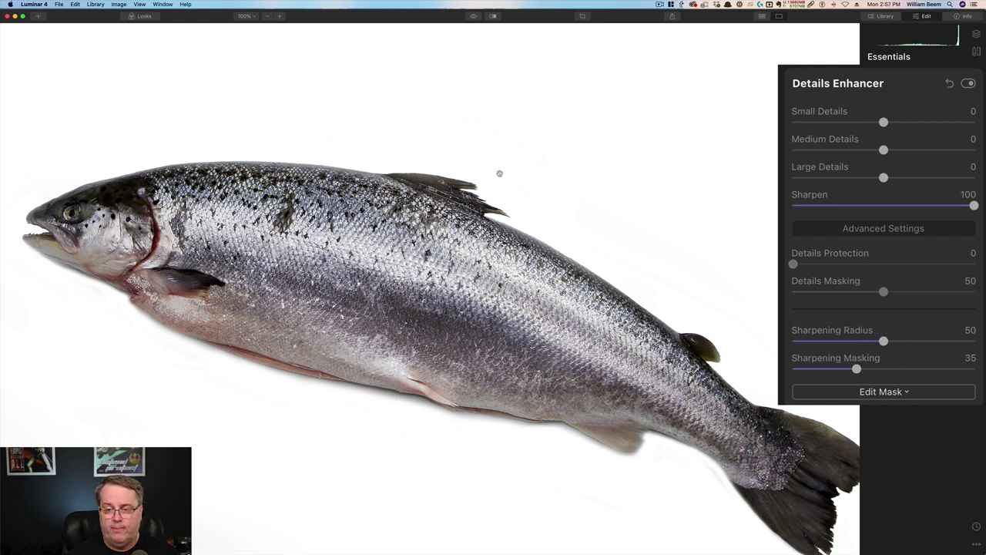
pyautogui.click(245, 16)
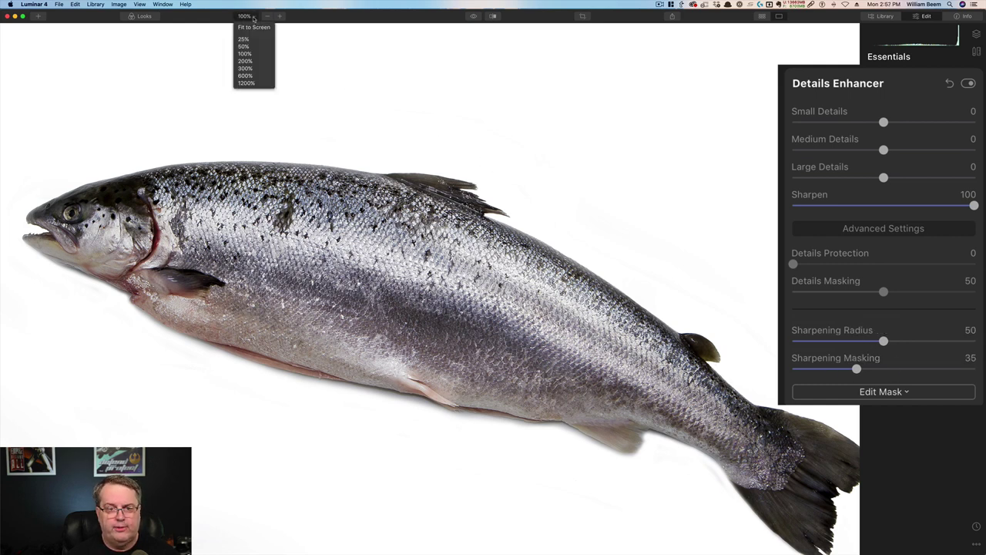
# - At 200% zoom, drop Sharpening Radius and Sharpening Masking to 0
pyautogui.click(247, 61)
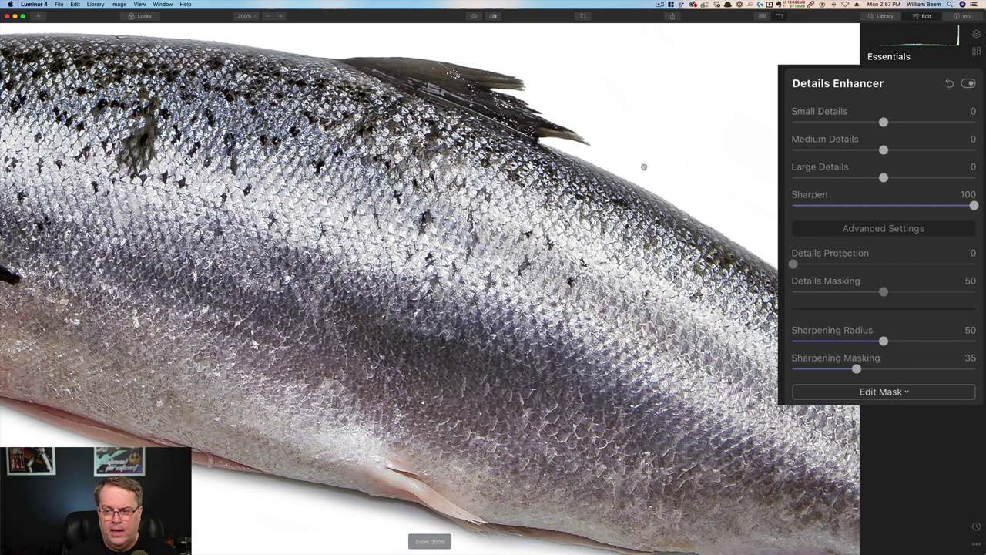
pyautogui.moveTo(883, 342); pyautogui.dragTo(793, 341)
pyautogui.click(856, 370)
pyautogui.moveTo(855, 370); pyautogui.dragTo(788, 372)
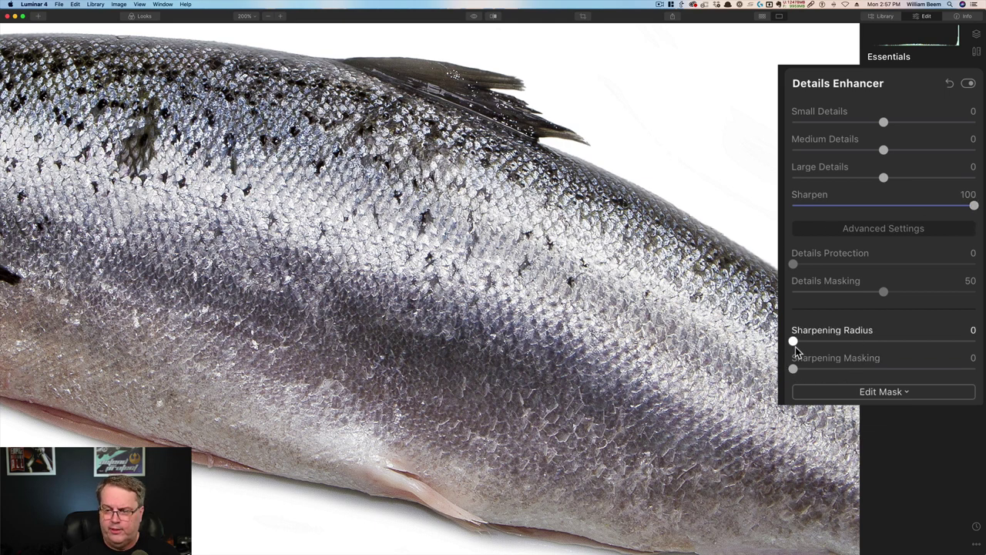
# - Raise Sharpening Radius to 100, try about 54, then return it to 100
pyautogui.moveTo(794, 342); pyautogui.dragTo(984, 344)
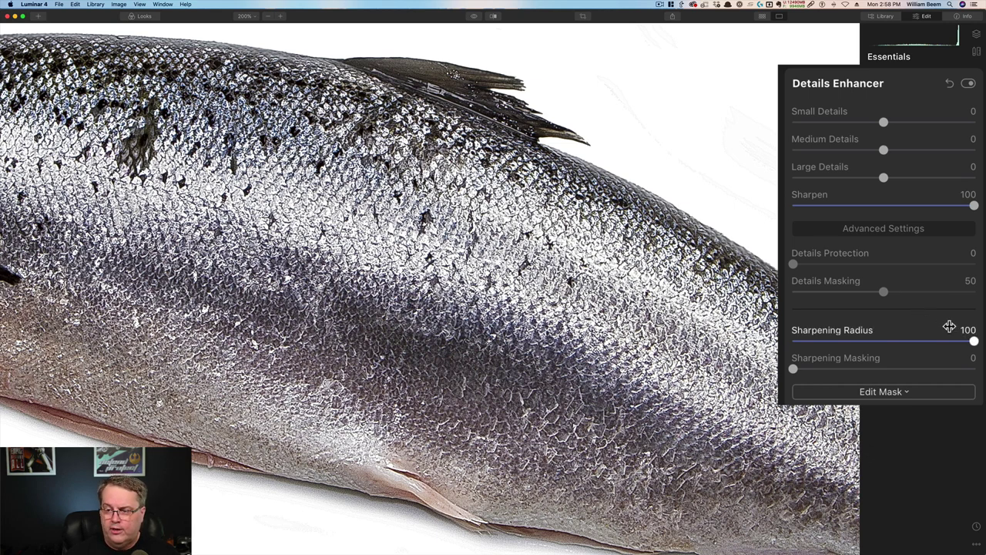
pyautogui.click(974, 343)
pyautogui.moveTo(974, 344); pyautogui.dragTo(886, 343)
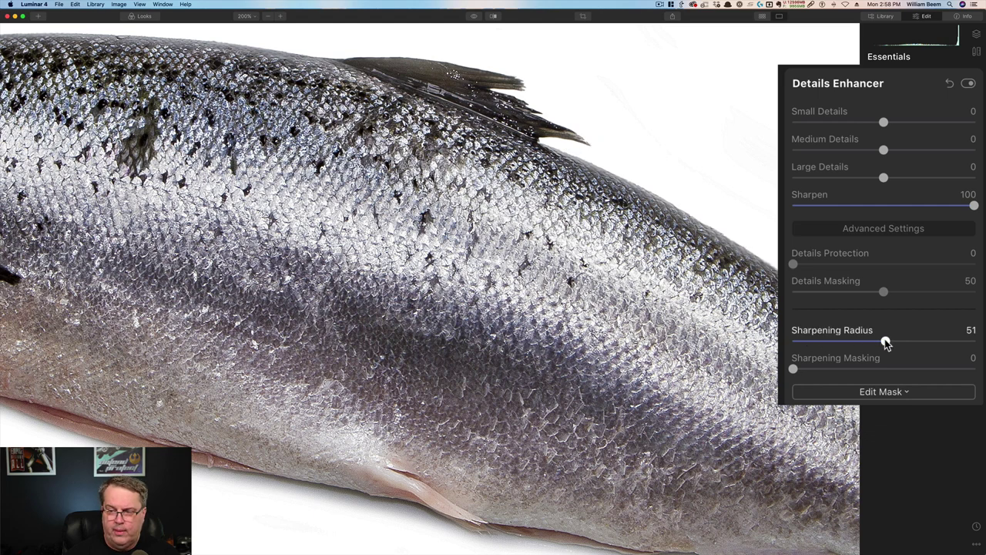
pyautogui.moveTo(885, 341); pyautogui.dragTo(974, 341)
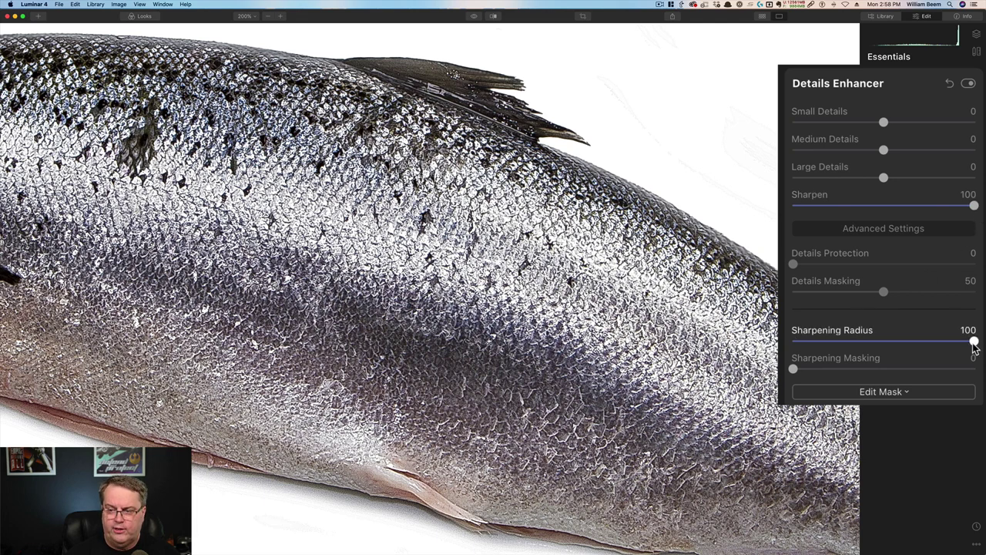
# - At 100% zoom, raise Sharpening Masking from 0 to its maximum of 100
pyautogui.click(254, 17)
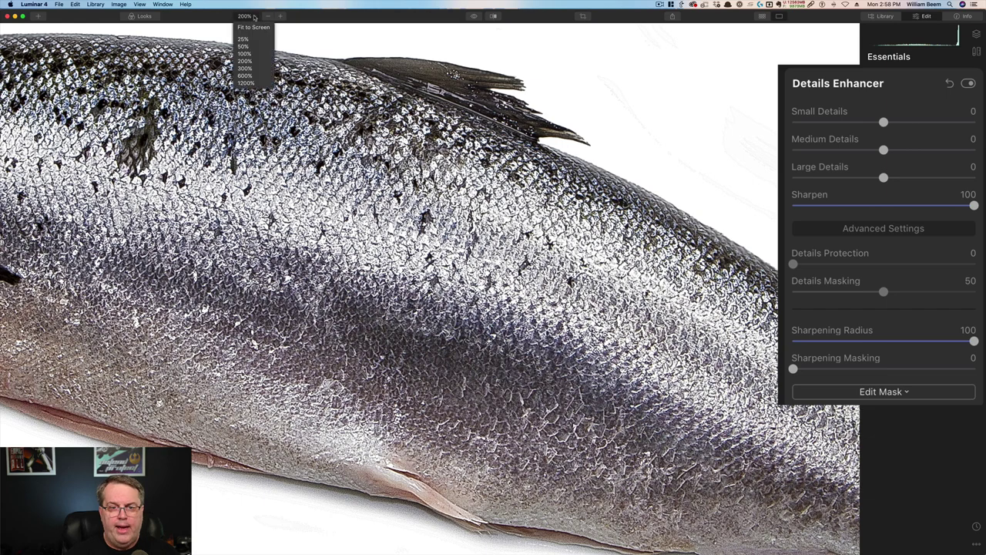
pyautogui.click(253, 52)
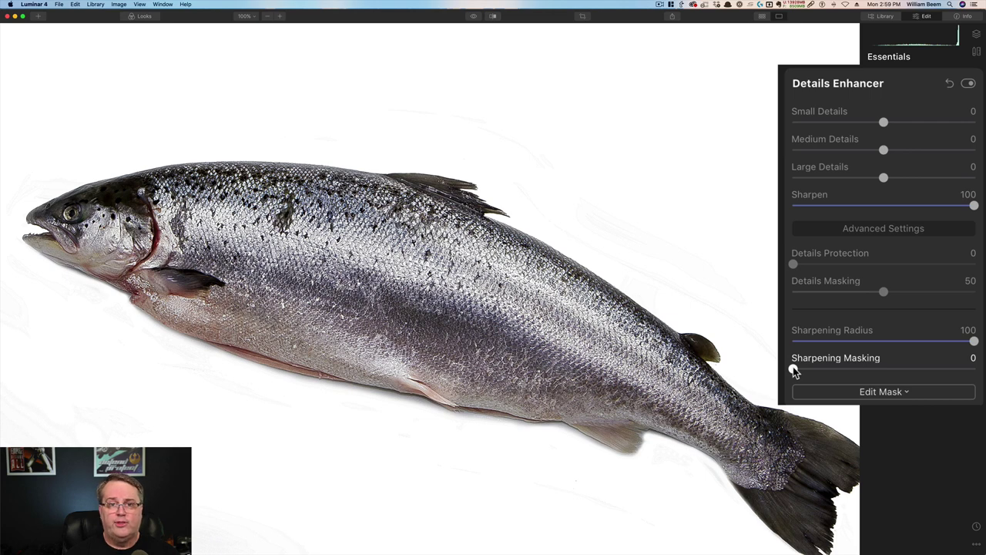
pyautogui.moveTo(795, 371); pyautogui.dragTo(980, 369)
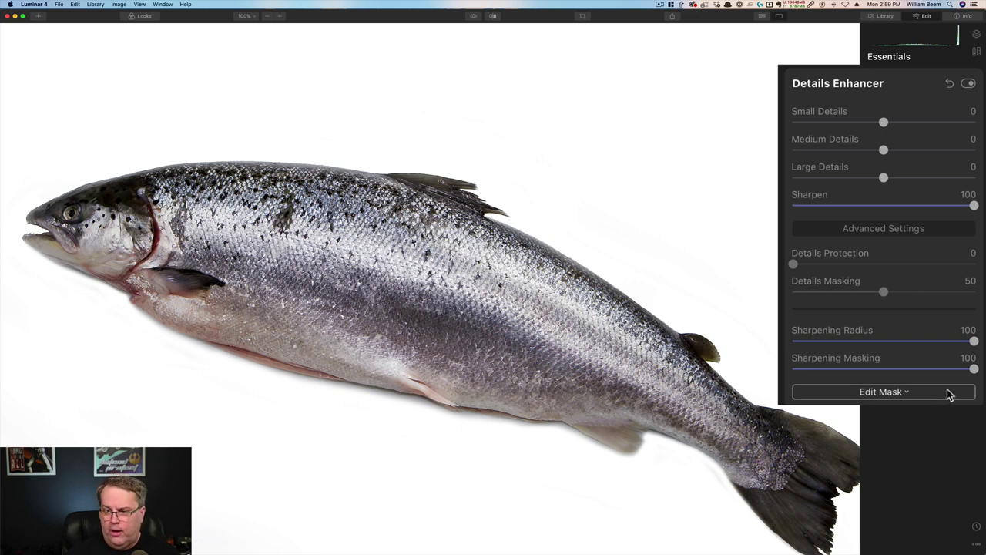
pyautogui.moveTo(974, 371); pyautogui.dragTo(972, 370)
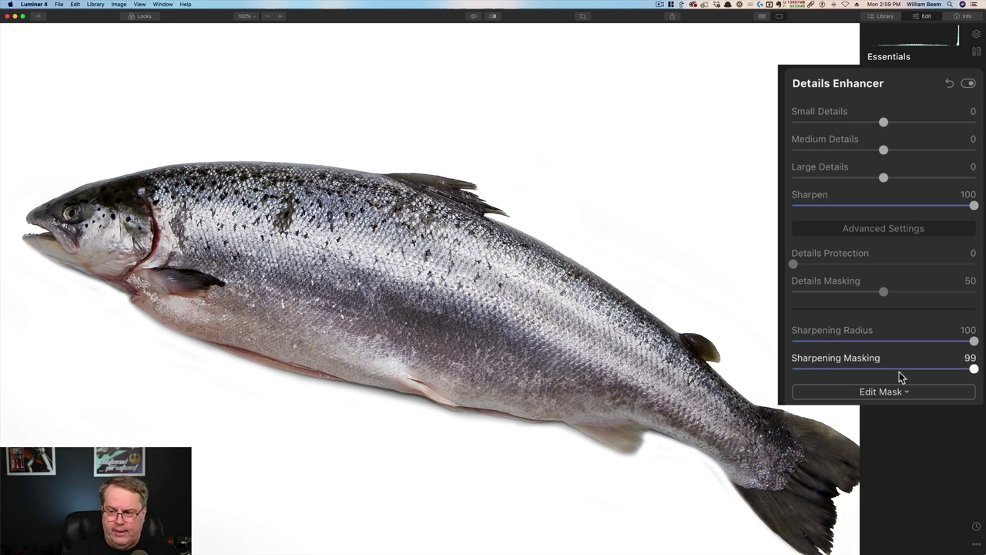
pyautogui.moveTo(974, 370)
pyautogui.mouseDown()
pyautogui.moveTo(936, 368)
pyautogui.moveTo(983, 376)
pyautogui.mouseUp()
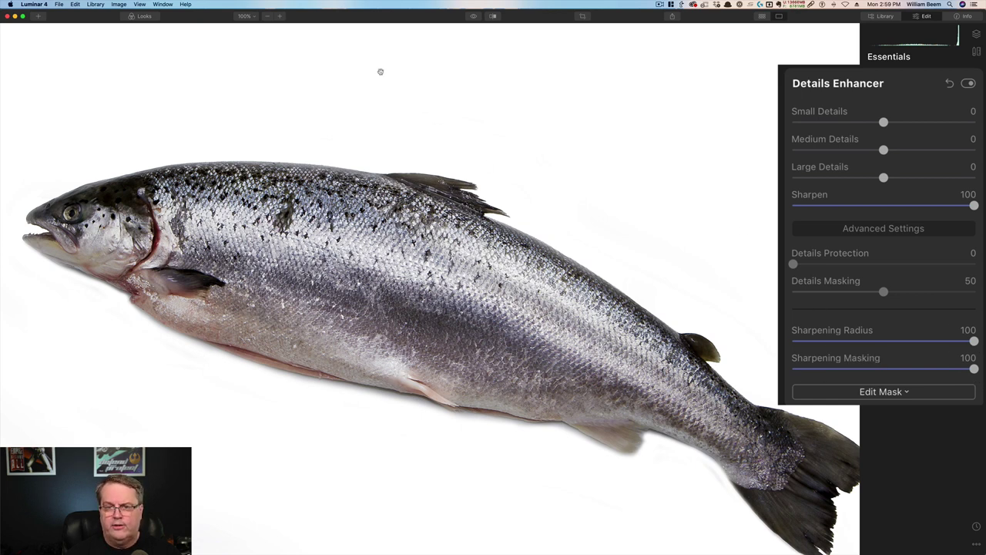
# - Compare the sharpened salmon with the original at 100%, then again at 200%
pyautogui.click(473, 16)
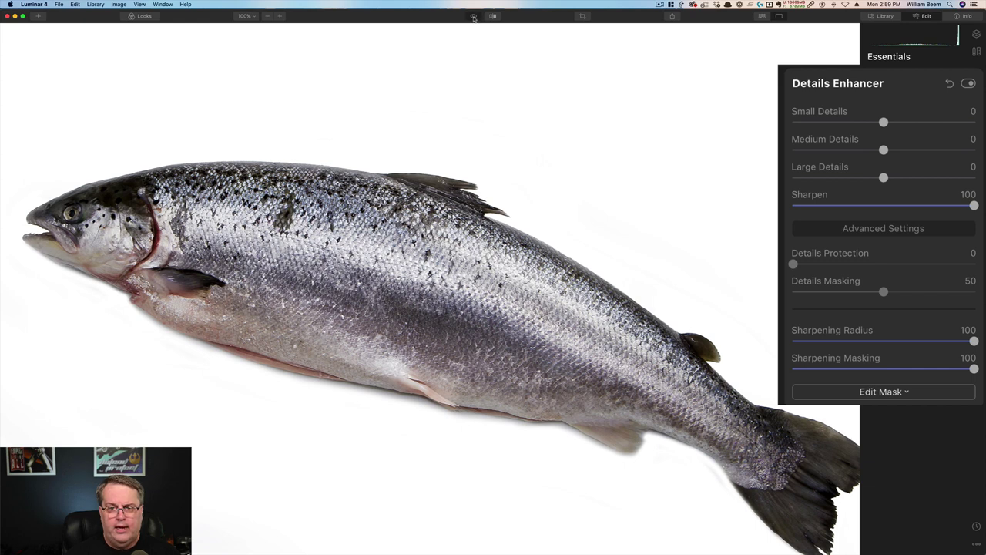
pyautogui.click(473, 16)
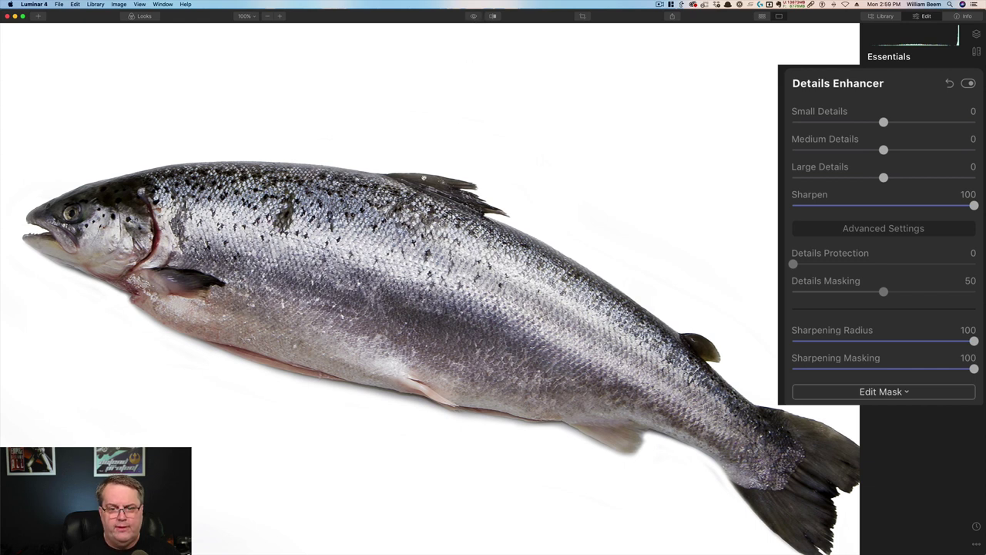
pyautogui.click(257, 18)
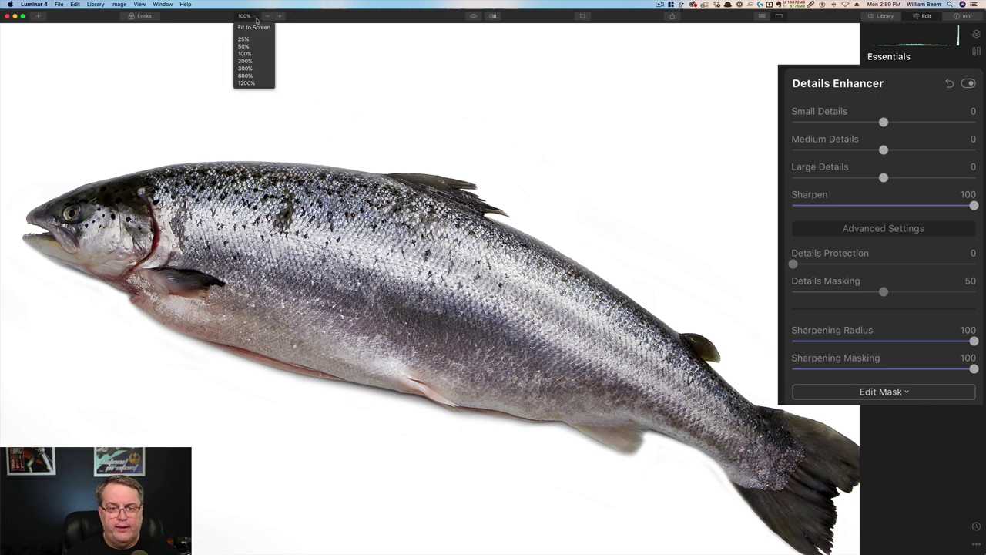
pyautogui.click(257, 61)
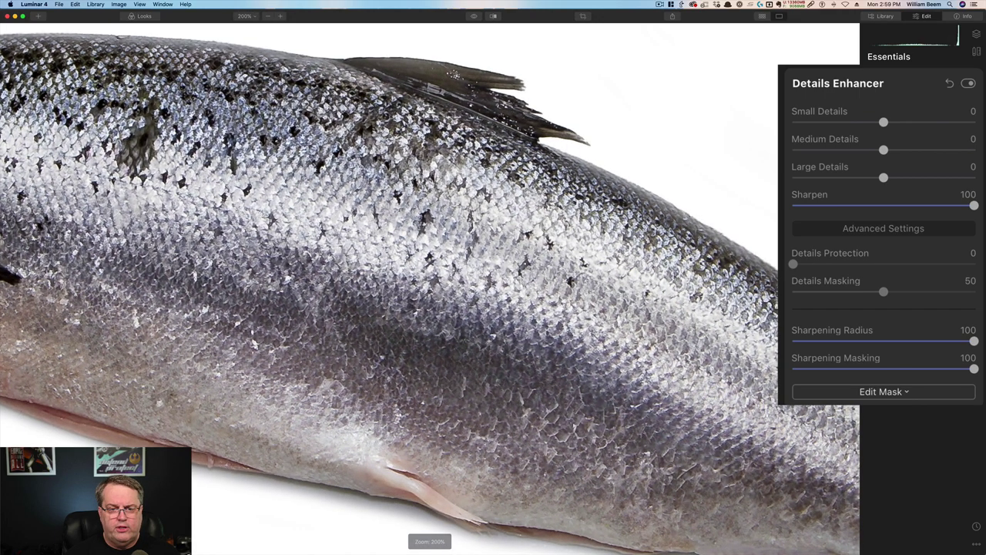
pyautogui.scroll(2, 245, 454)
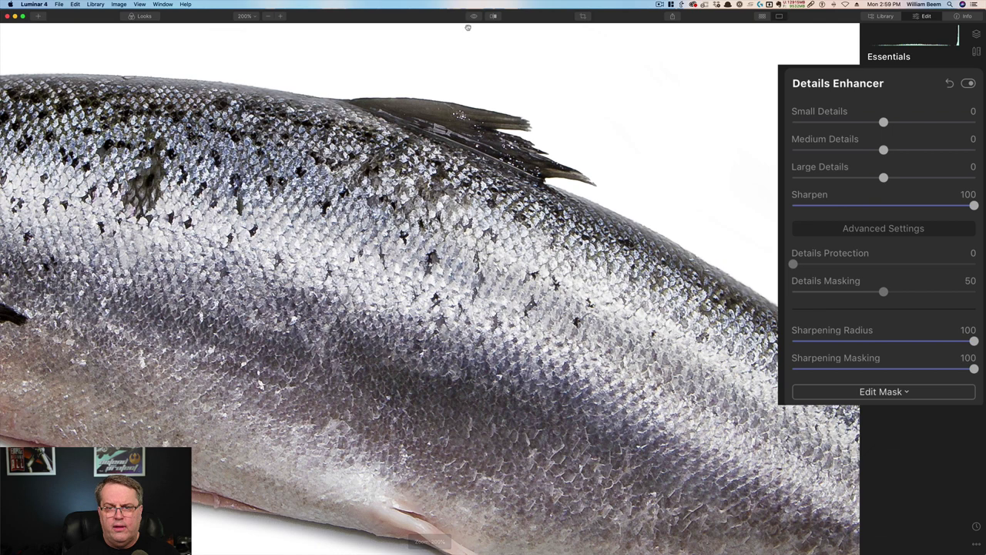
pyautogui.click(474, 17)
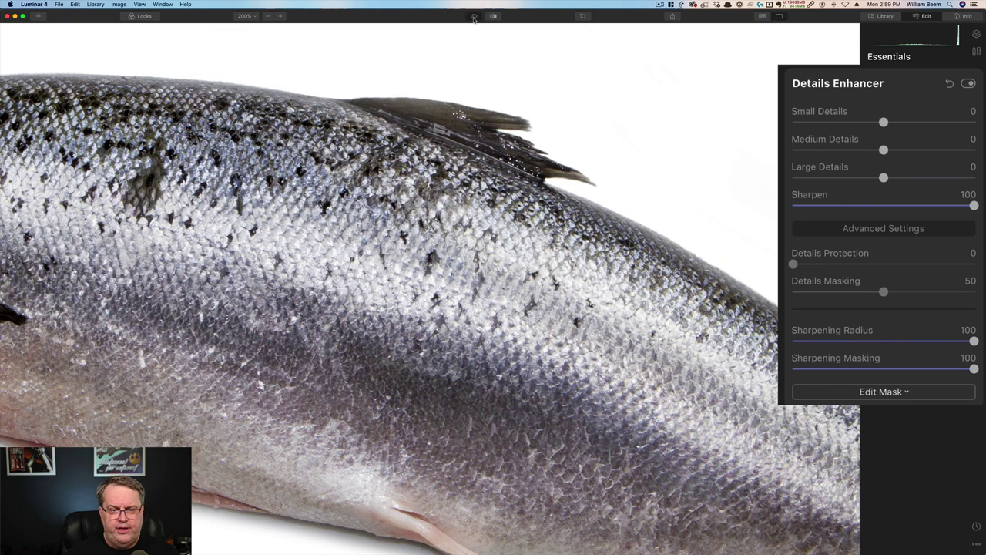
pyautogui.click(474, 17)
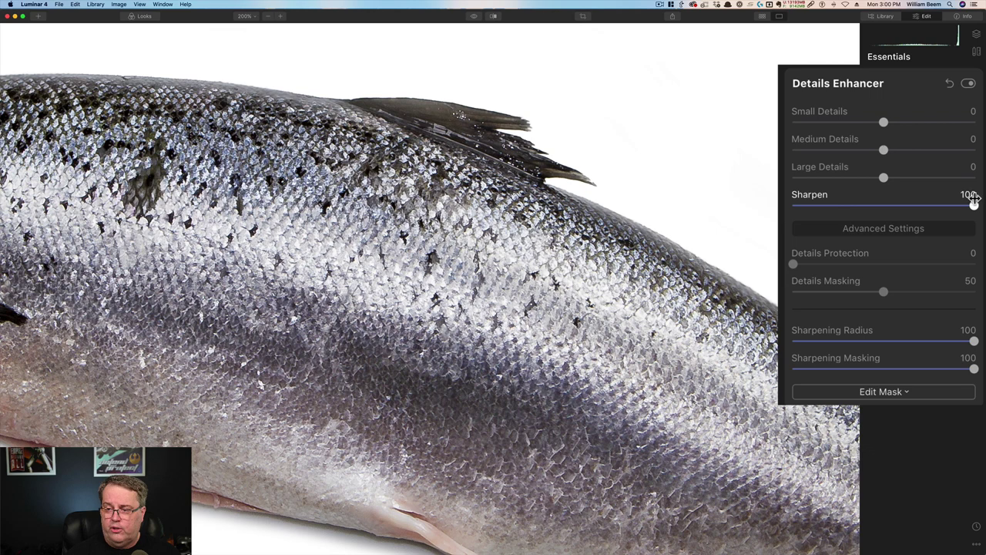
# - Lower Sharpen to 48, Sharpening Radius to 45 and Sharpening Masking to 48
pyautogui.moveTo(973, 205); pyautogui.dragTo(881, 205)
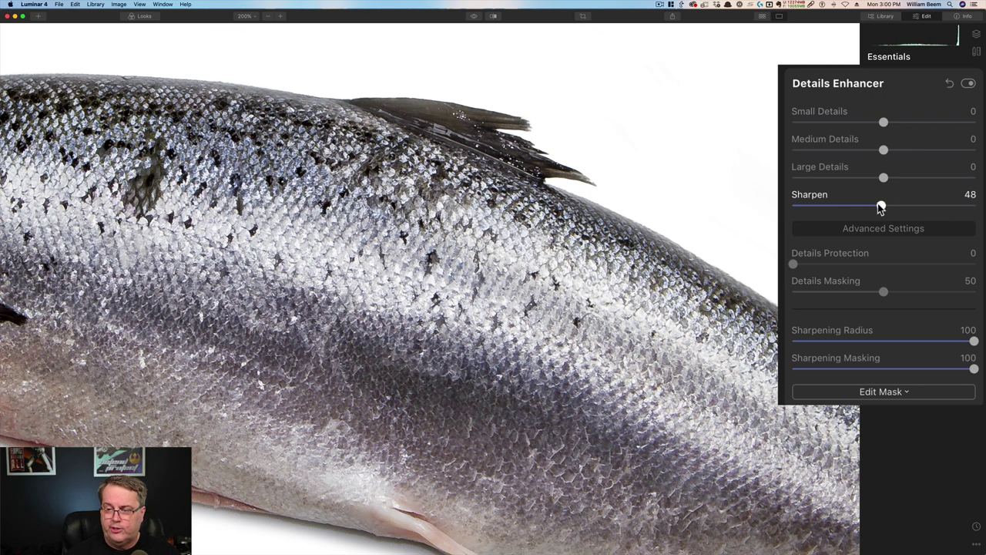
pyautogui.moveTo(975, 341); pyautogui.dragTo(877, 342)
pyautogui.moveTo(973, 369); pyautogui.dragTo(883, 370)
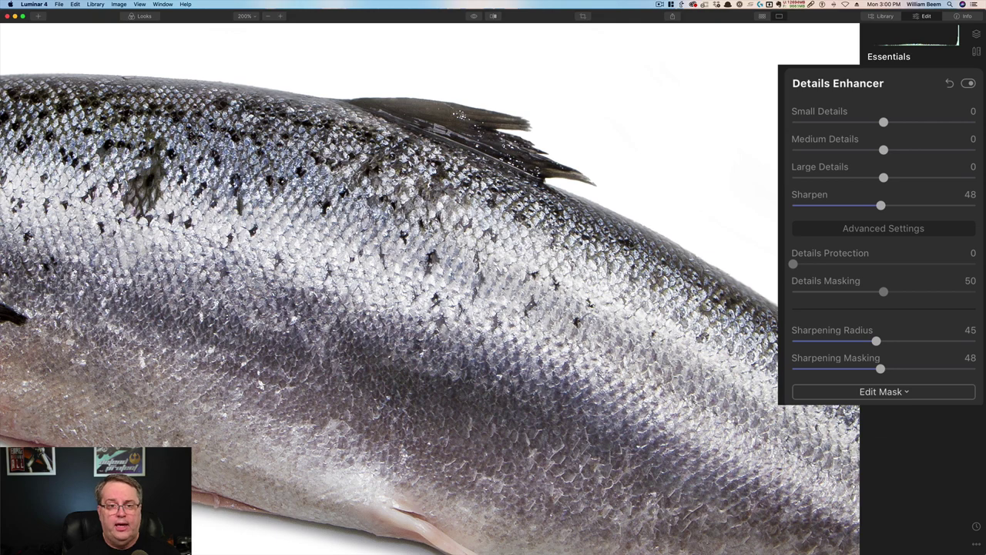
pyautogui.click(251, 16)
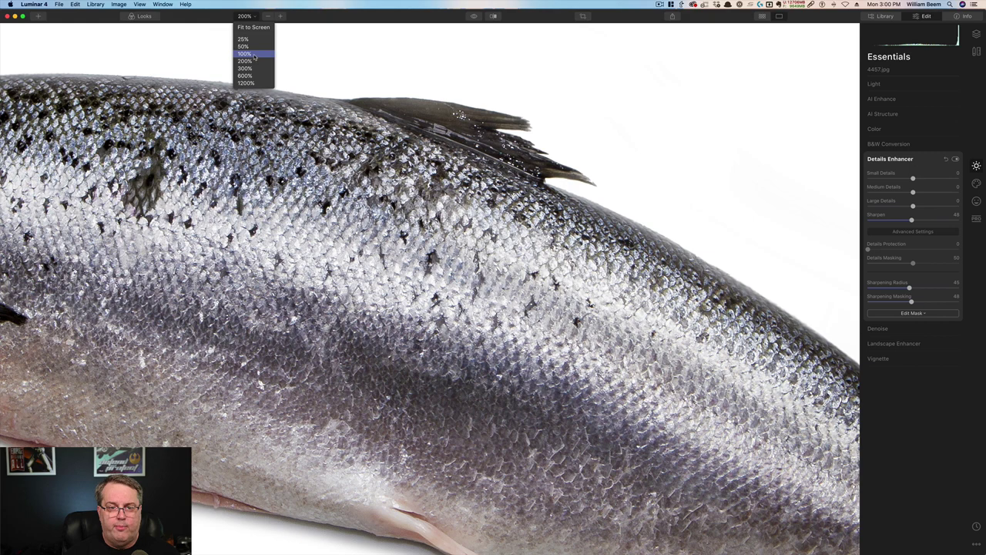
# - Set the salmon photo view to 100%
pyautogui.click(254, 54)
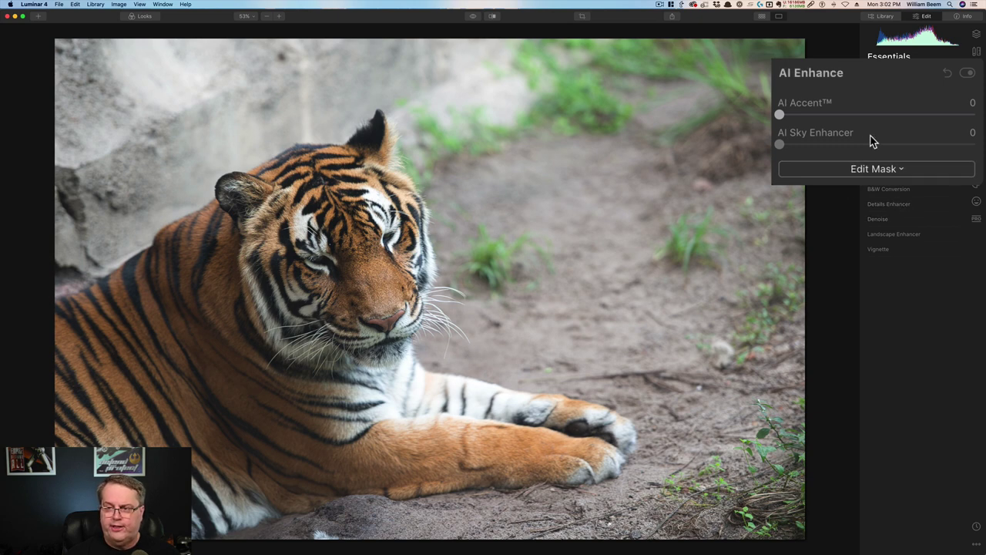
# - Set AI Accent to 50 on the tiger and compare with the original
pyautogui.click(878, 114)
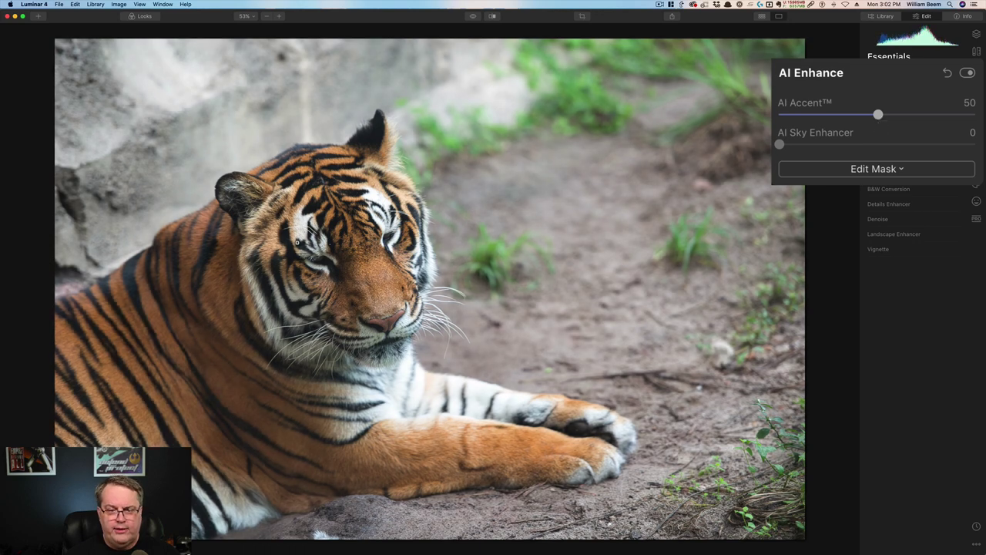
pyautogui.click(473, 16)
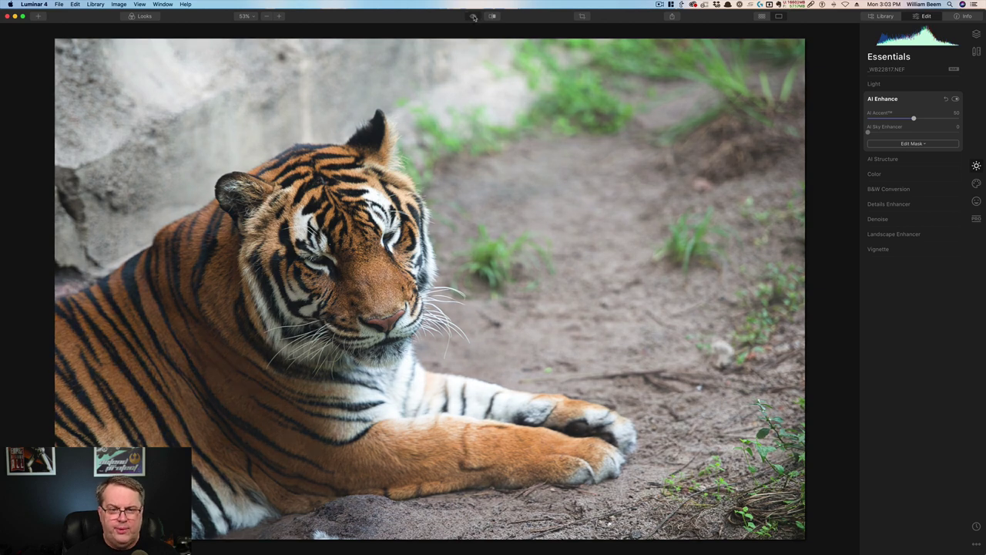
pyautogui.click(473, 16)
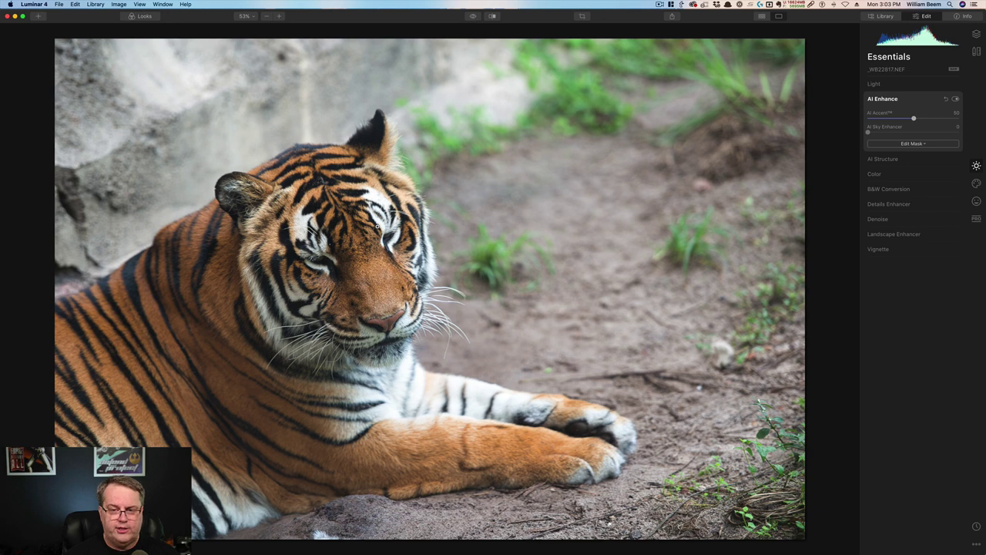
# - Zoom the tiger to 100%, centre its face, and compare edited versus original
pyautogui.click(255, 17)
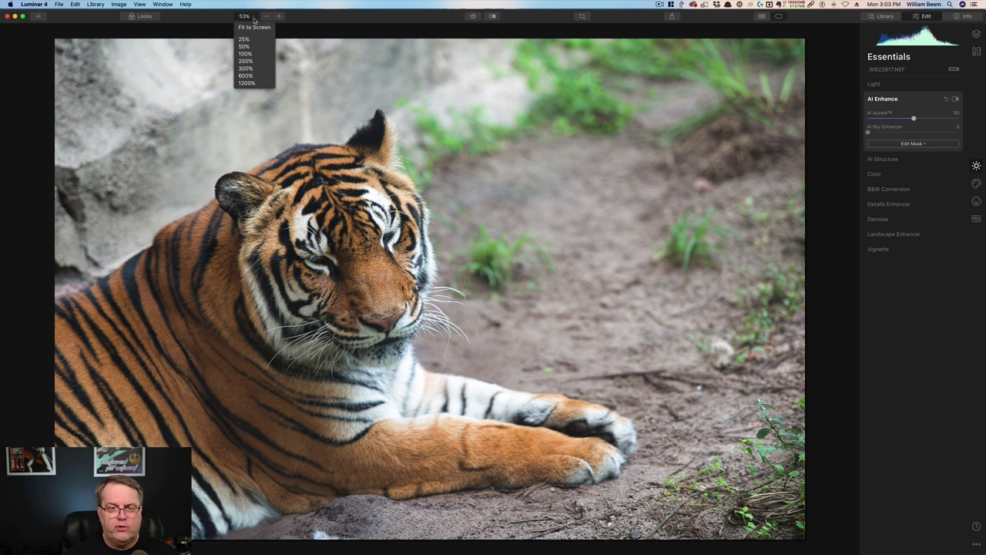
pyautogui.click(245, 54)
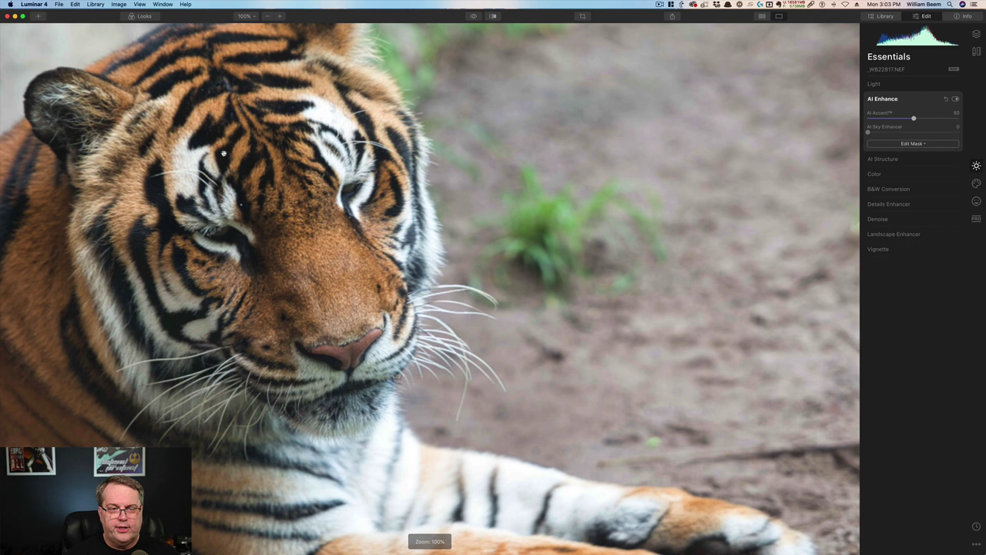
pyautogui.moveTo(207, 147); pyautogui.dragTo(403, 182)
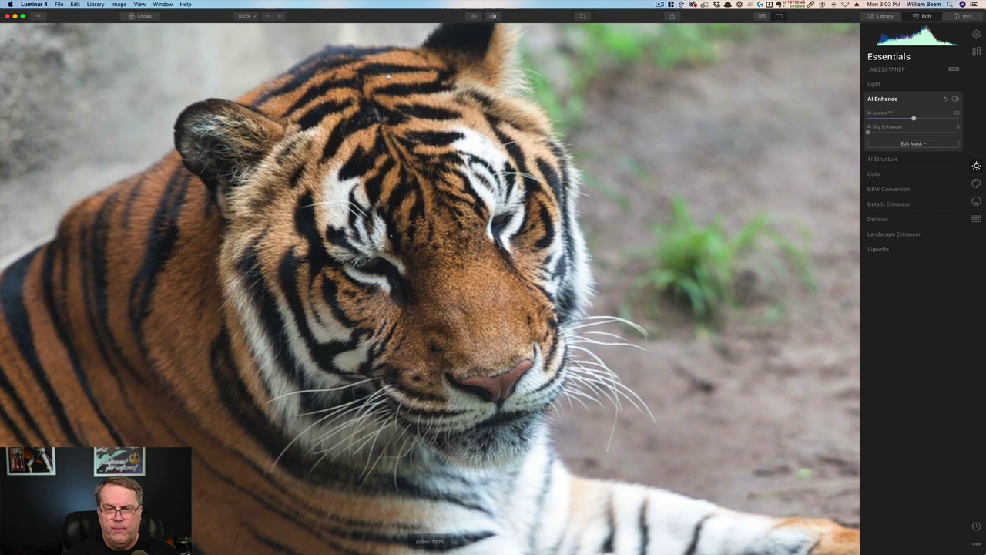
pyautogui.click(474, 16)
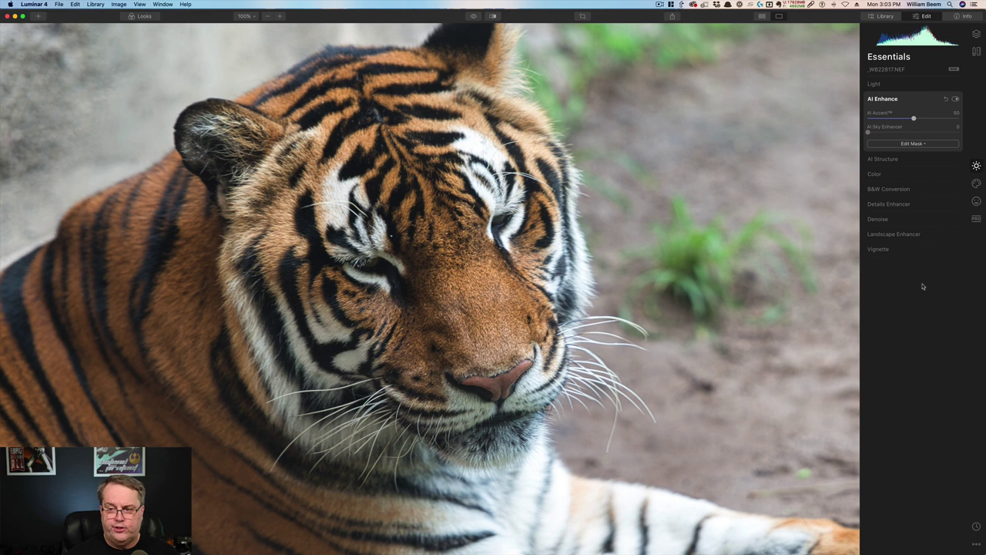
pyautogui.click(905, 205)
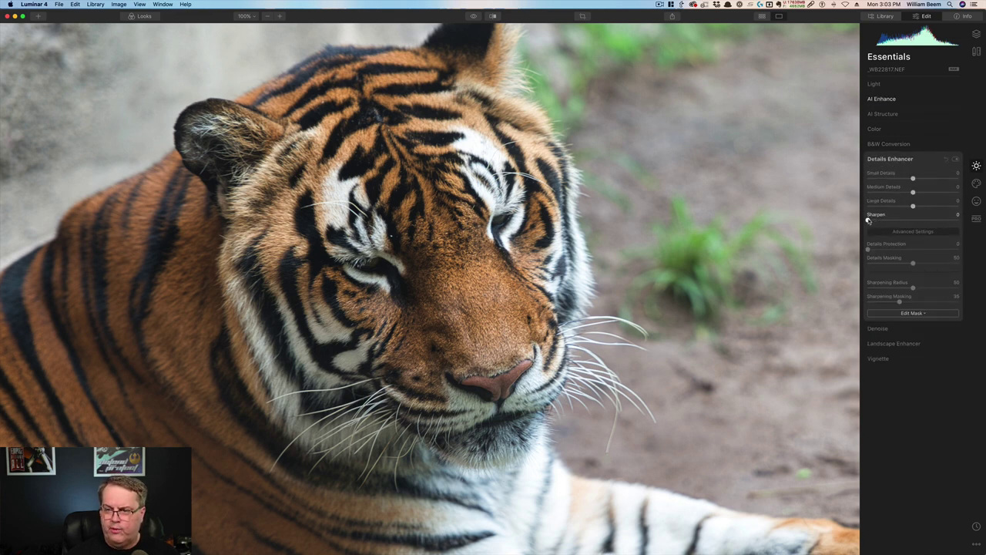
# - Raise the tiger's Sharpen to 100 and flick between original and edited views
pyautogui.moveTo(868, 220); pyautogui.dragTo(980, 225)
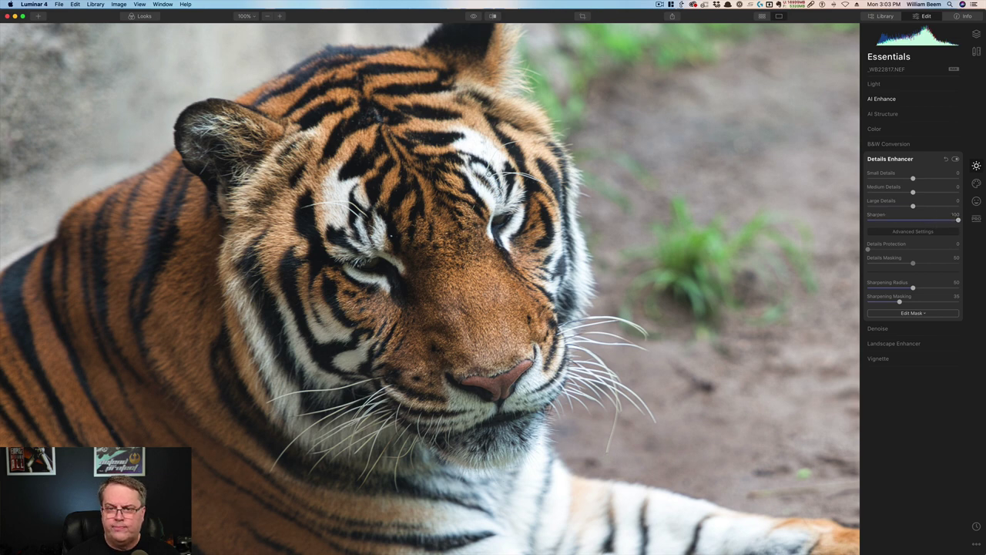
pyautogui.click(473, 16)
pyautogui.click(473, 16)
pyautogui.click(473, 16)
pyautogui.click(473, 16)
pyautogui.click(473, 16)
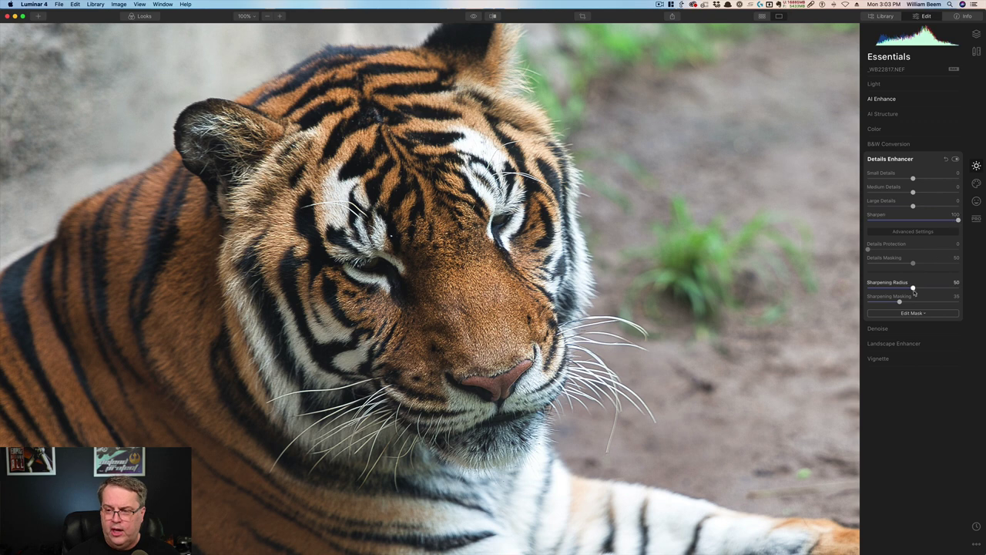
# - Fine-tune to Sharpen 60, Sharpening Radius 14 and Sharpening Masking 78
pyautogui.moveTo(914, 289); pyautogui.dragTo(881, 288)
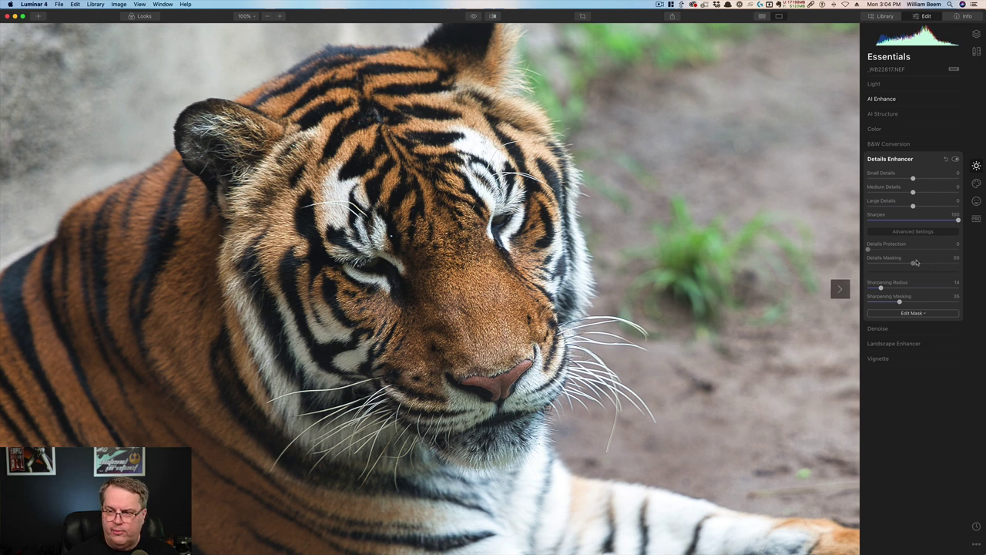
pyautogui.moveTo(959, 220); pyautogui.dragTo(914, 221)
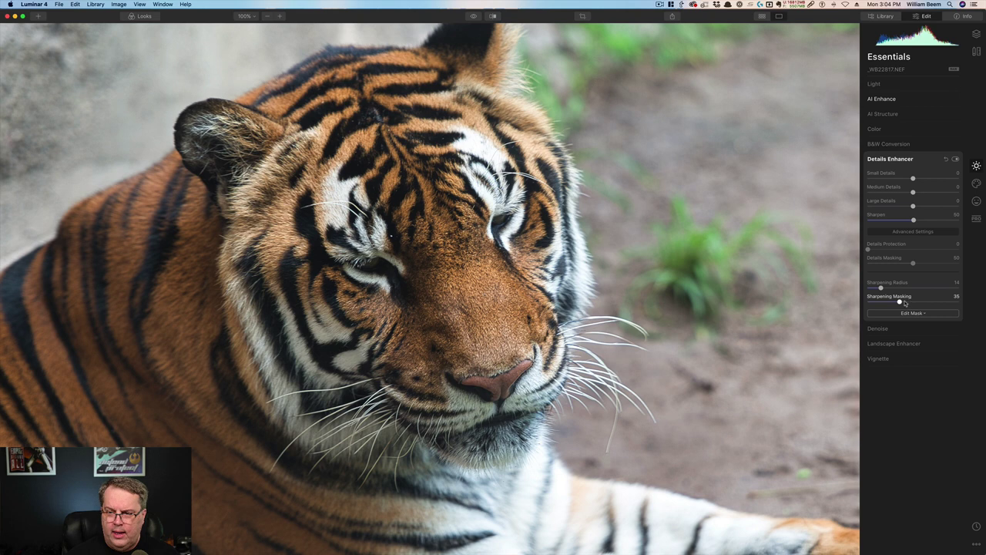
pyautogui.moveTo(900, 302); pyautogui.dragTo(942, 305)
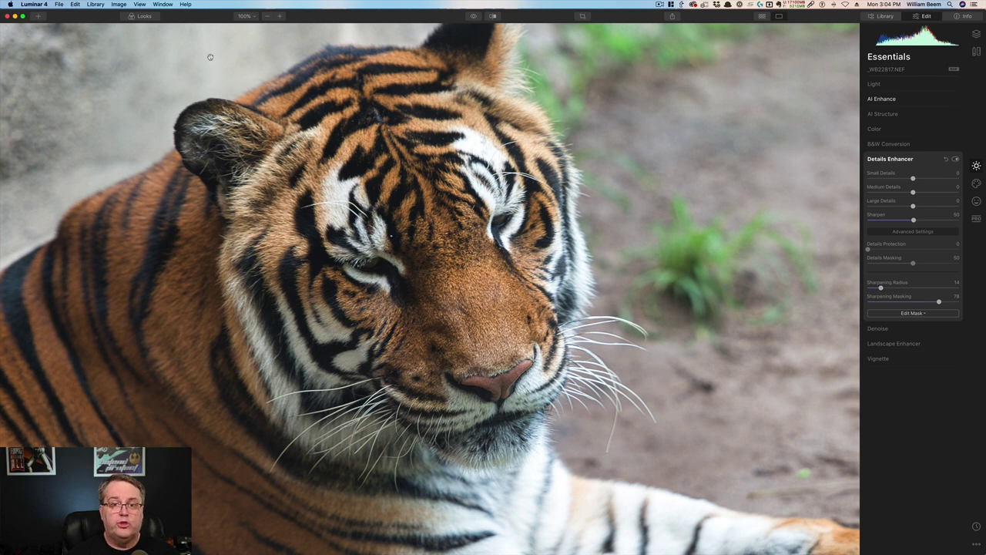
# - Turn on the split before/after view and sweep the divider across the tiger's face
pyautogui.click(494, 17)
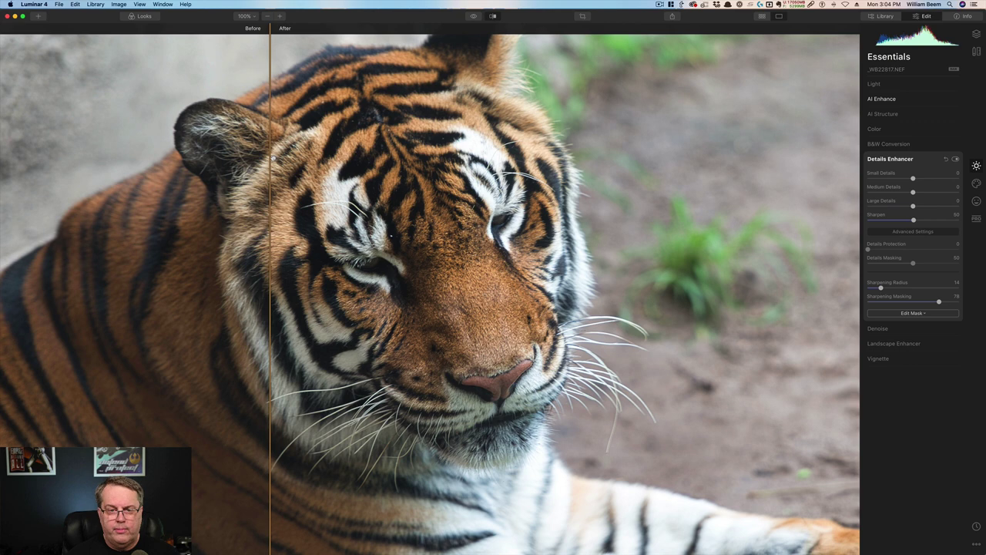
pyautogui.moveTo(271, 158); pyautogui.dragTo(702, 150)
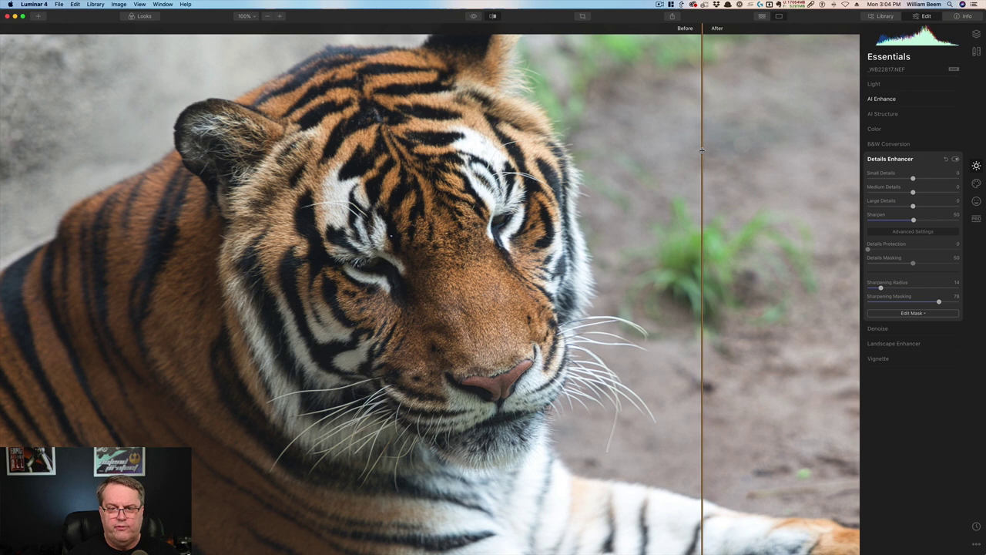
pyautogui.moveTo(702, 151); pyautogui.dragTo(311, 164)
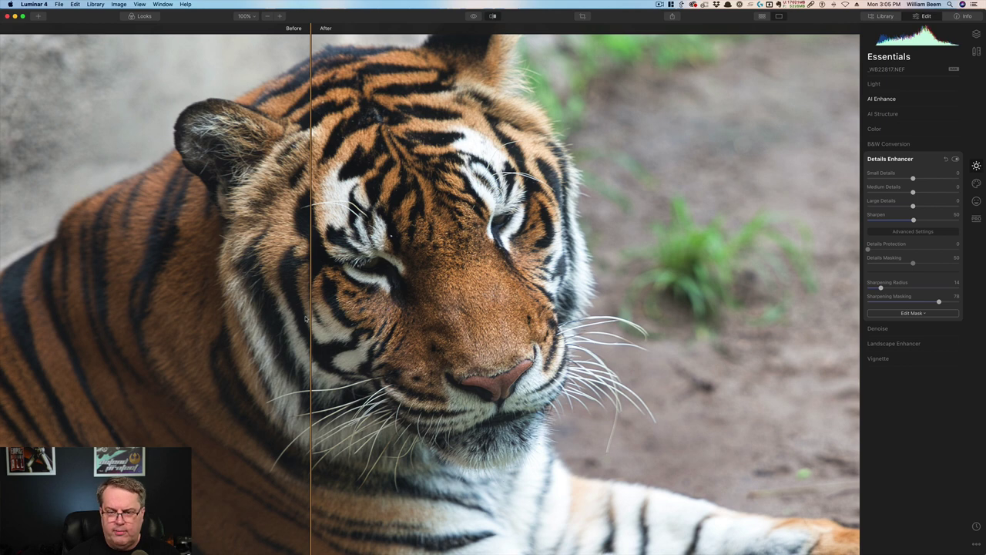
pyautogui.moveTo(310, 316); pyautogui.dragTo(419, 319)
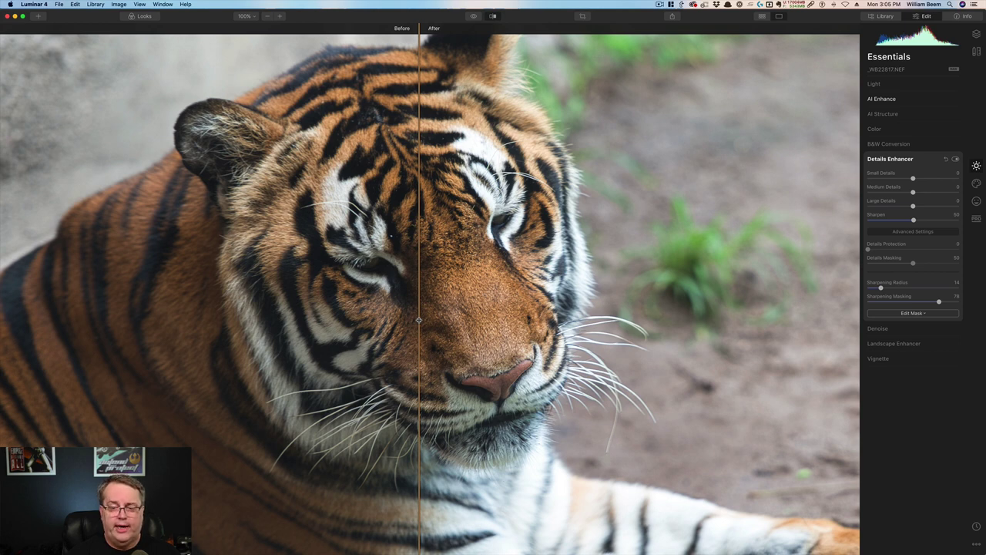
pyautogui.moveTo(418, 320)
pyautogui.mouseDown()
pyautogui.moveTo(537, 318)
pyautogui.moveTo(409, 317)
pyautogui.mouseUp()
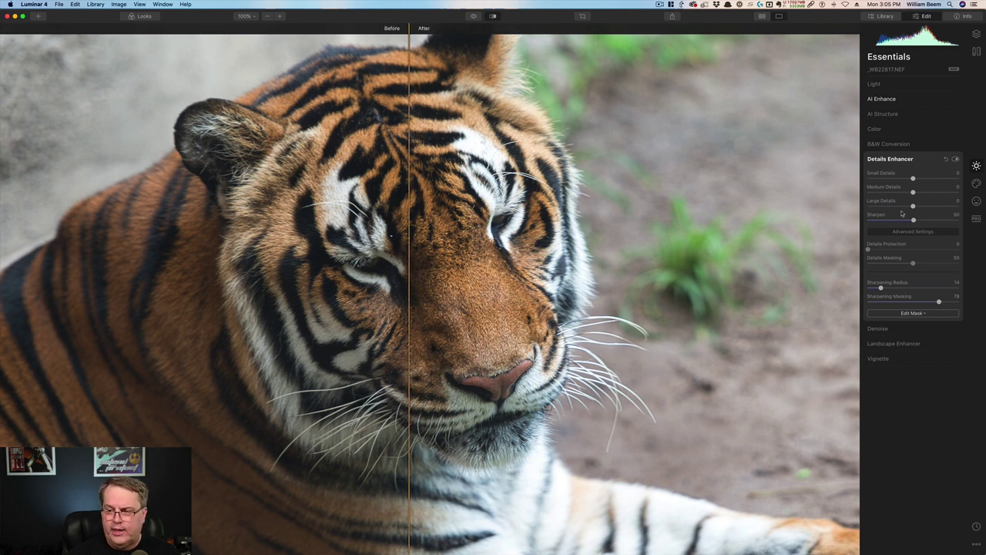
# - Set Sharpen and Sharpening Radius to 100 and Sharpening Masking to 0
pyautogui.moveTo(914, 219); pyautogui.dragTo(982, 228)
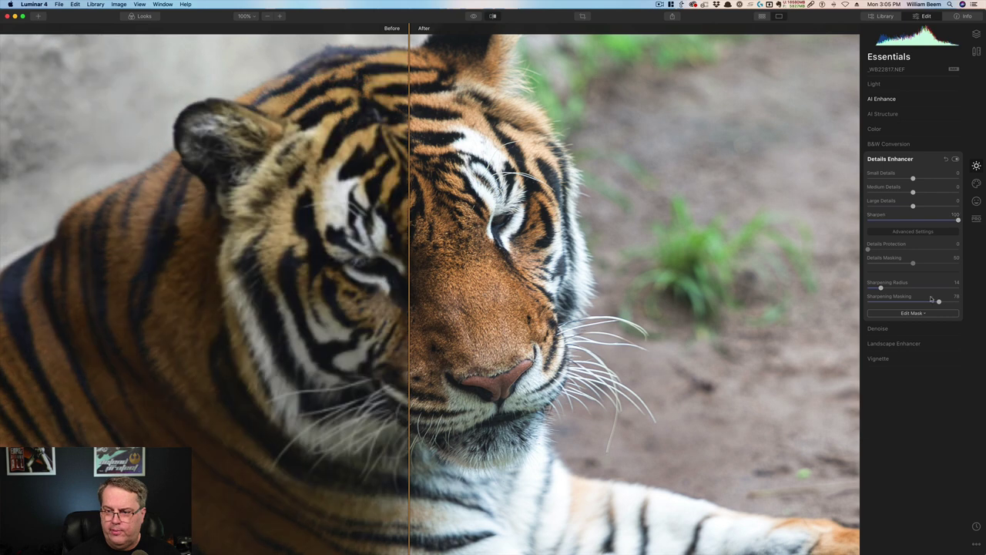
pyautogui.moveTo(883, 288); pyautogui.dragTo(830, 302)
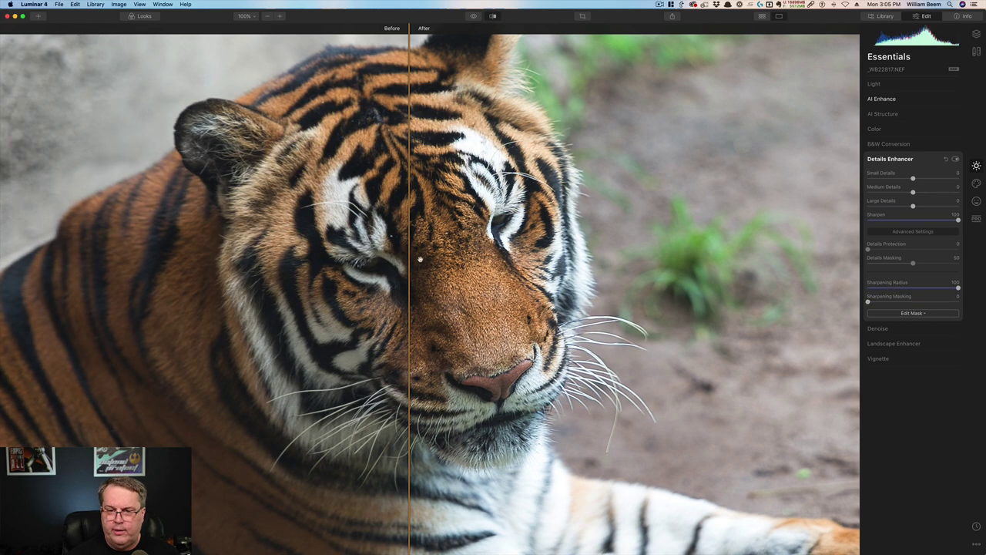
pyautogui.moveTo(408, 262); pyautogui.dragTo(174, 263)
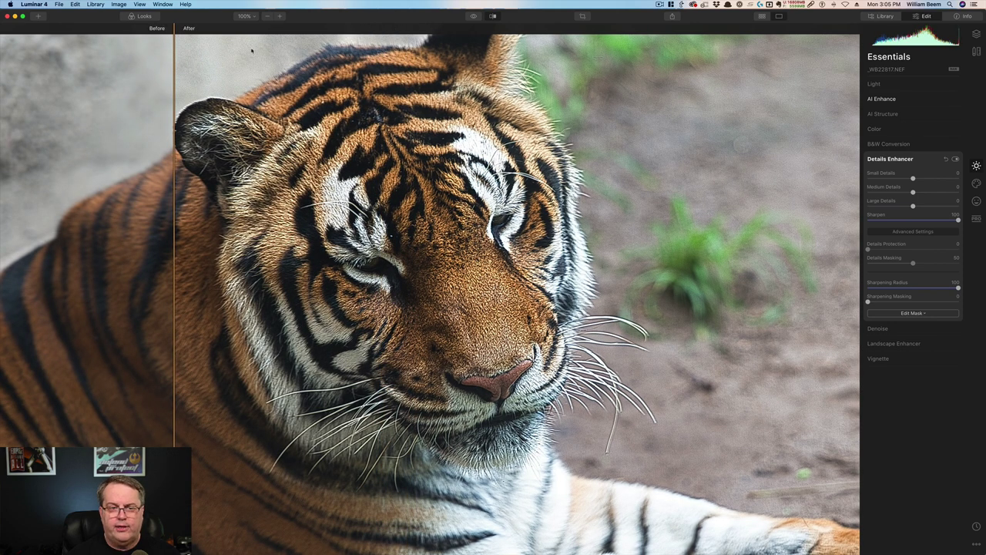
# - Set the zoom to Fit to Screen to show the whole tiger photo
pyautogui.click(250, 16)
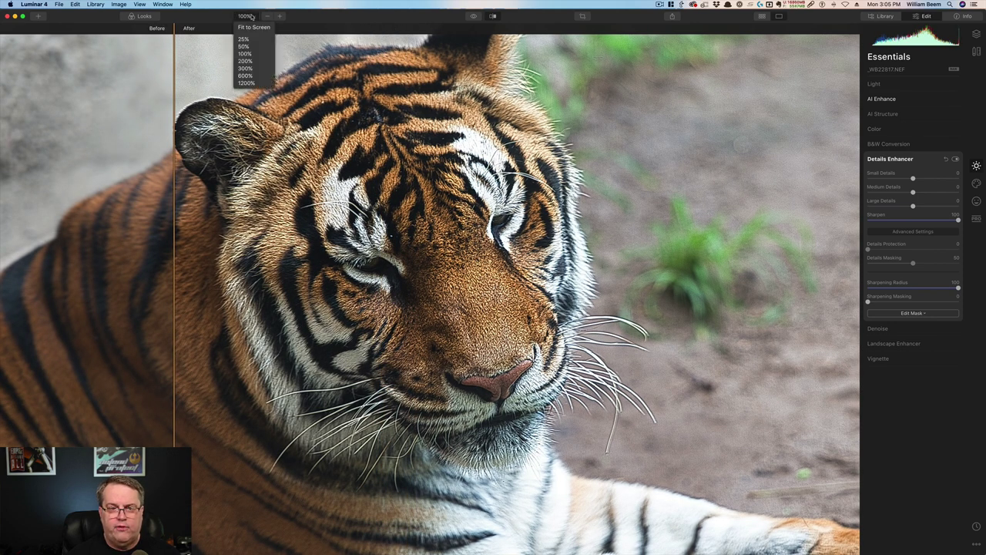
pyautogui.click(252, 53)
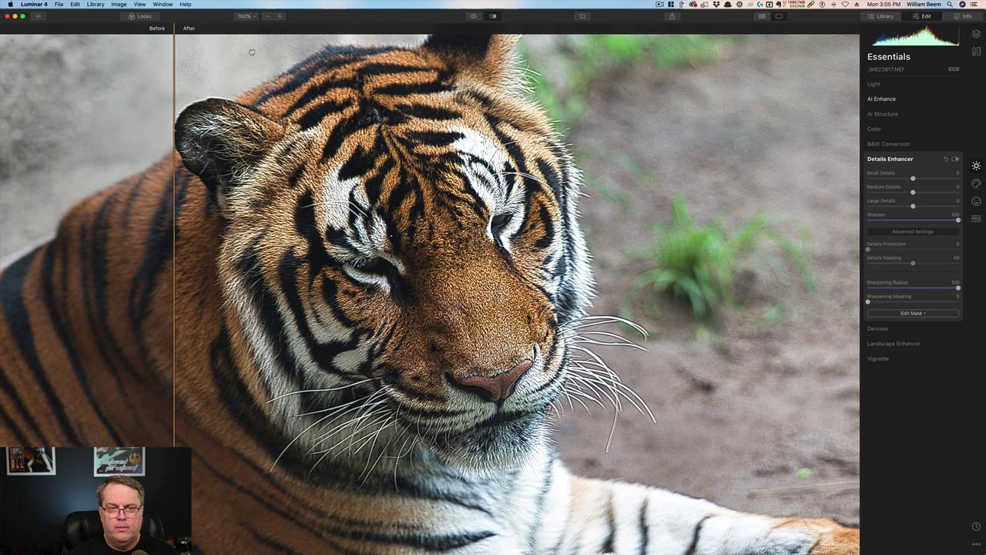
pyautogui.click(254, 17)
pyautogui.click(254, 28)
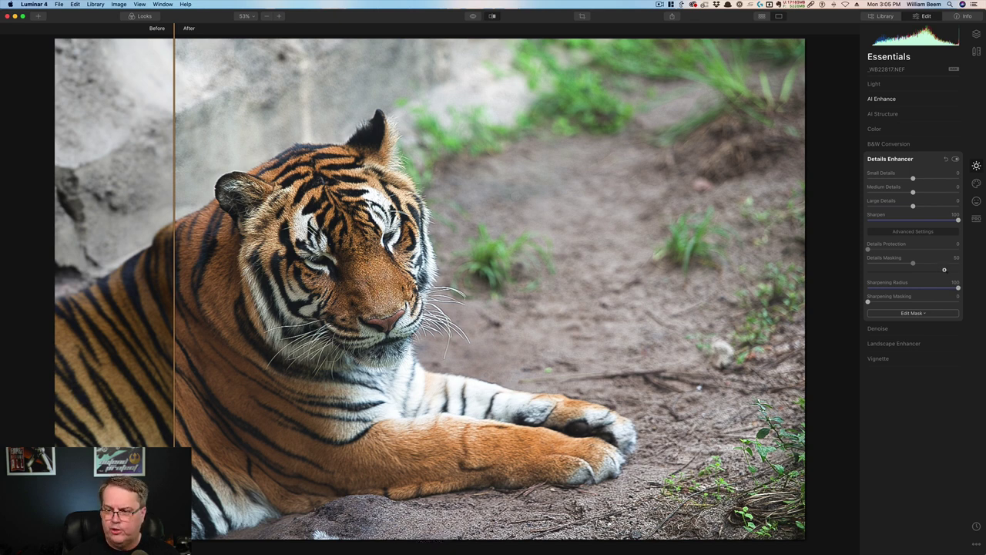
# - Set Sharpen to 51, Sharpening Radius to 20 and Sharpening Masking to 43
pyautogui.click(916, 220)
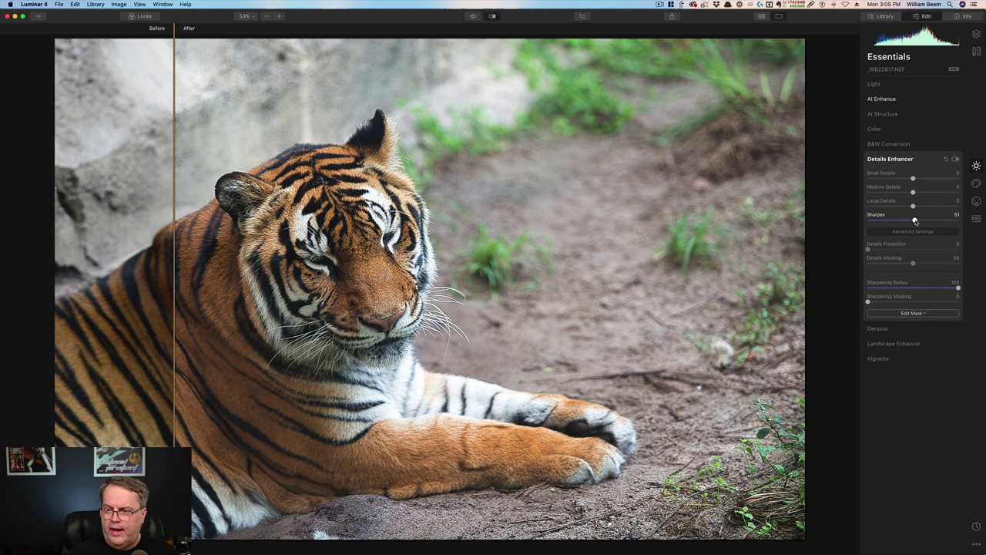
pyautogui.click(913, 288)
pyautogui.moveTo(908, 304); pyautogui.dragTo(899, 302)
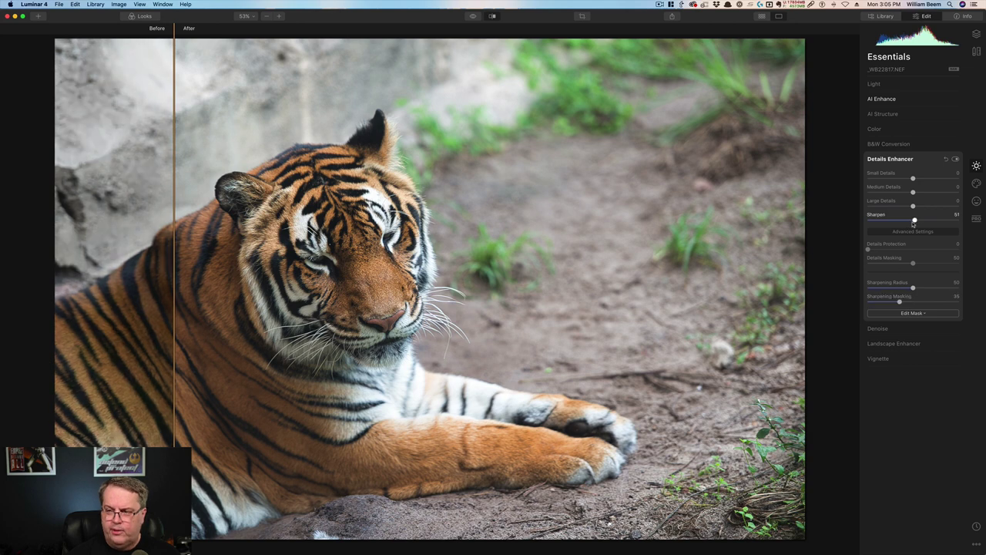
pyautogui.moveTo(914, 287); pyautogui.dragTo(886, 289)
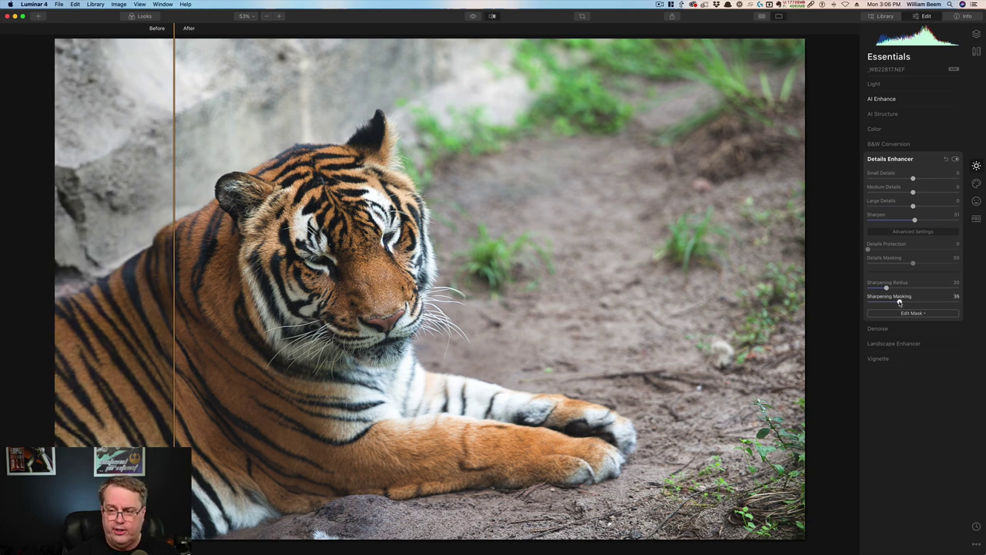
pyautogui.moveTo(899, 303); pyautogui.dragTo(907, 302)
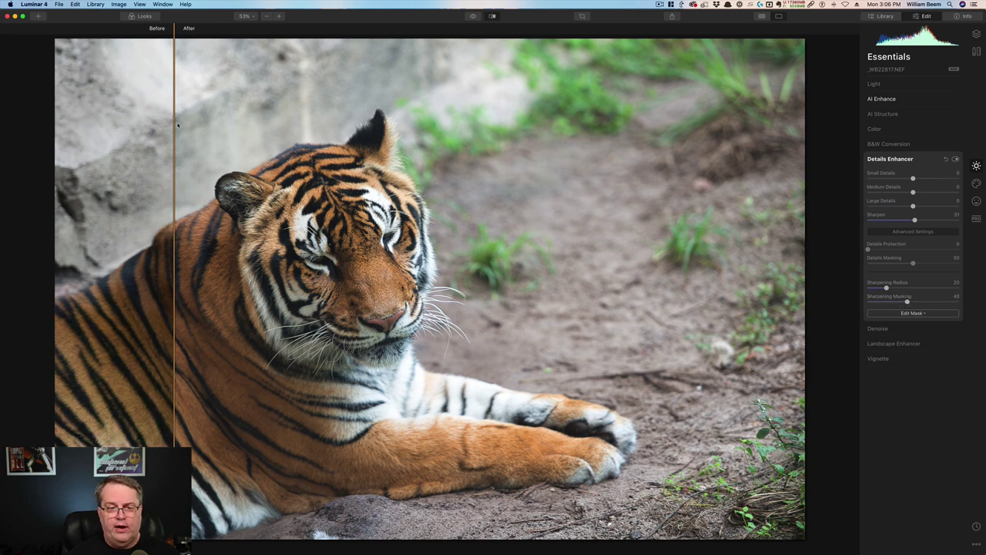
# - At 100% zoom, raise Sharpening Masking to 85 and compare before/after across the tiger's face
pyautogui.press('z')
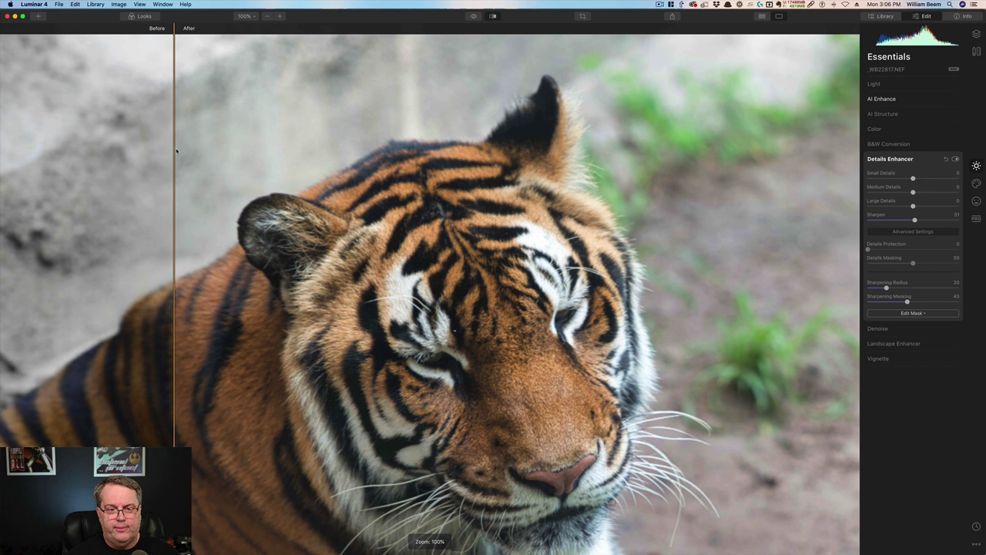
pyautogui.moveTo(173, 148); pyautogui.dragTo(222, 137)
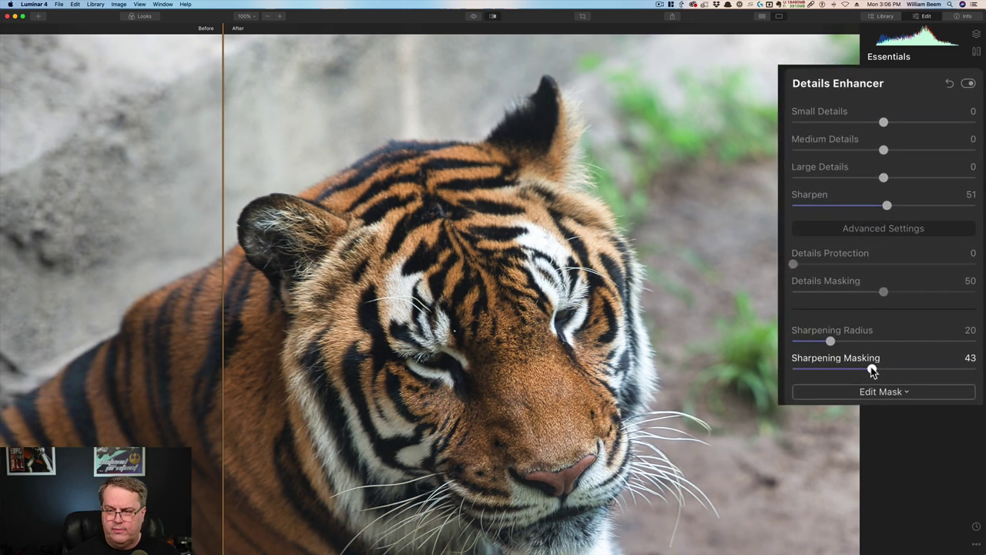
pyautogui.moveTo(873, 371); pyautogui.dragTo(940, 374)
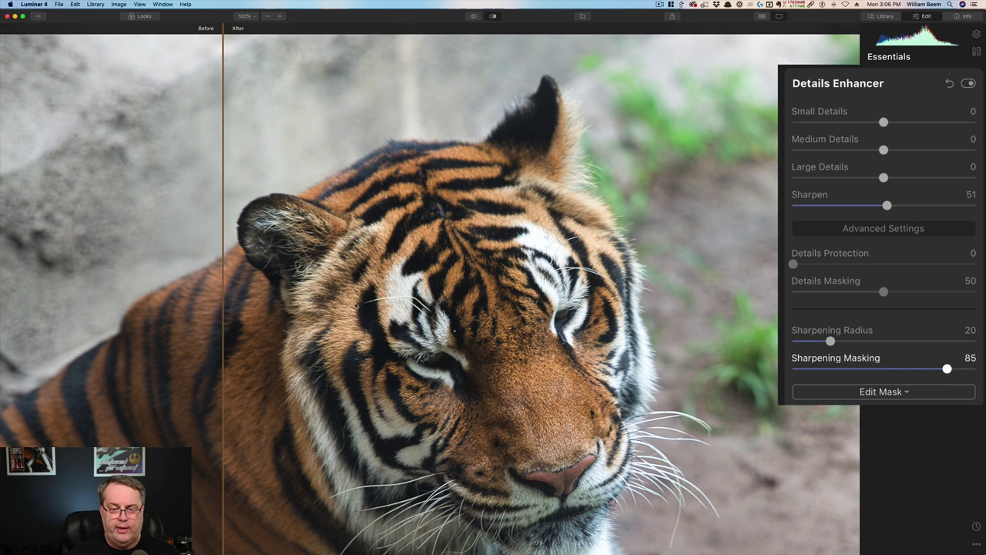
pyautogui.moveTo(223, 289); pyautogui.dragTo(390, 284)
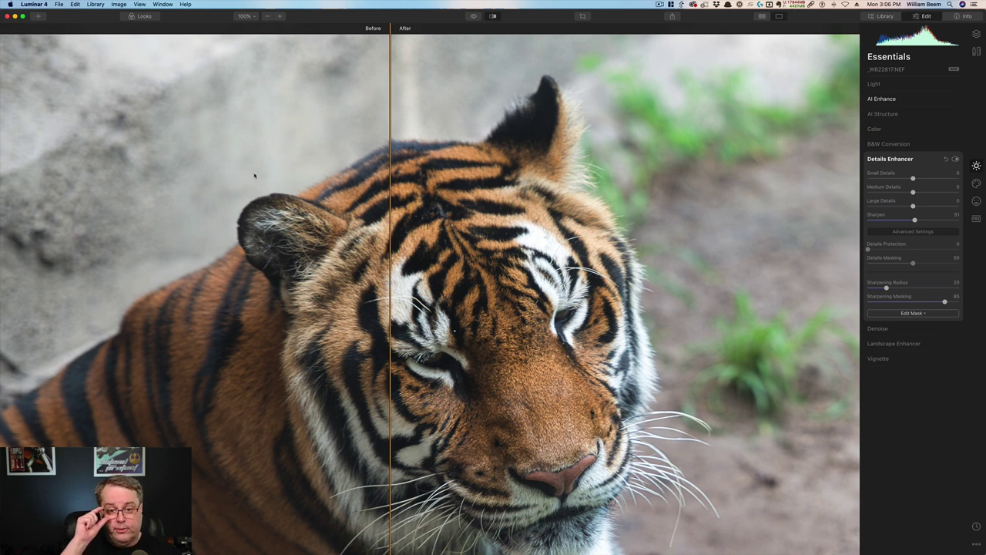
# - Load the colour-wheel test image and push Sharpen and Sharpening Radius to 100
pyautogui.click(37, 17)
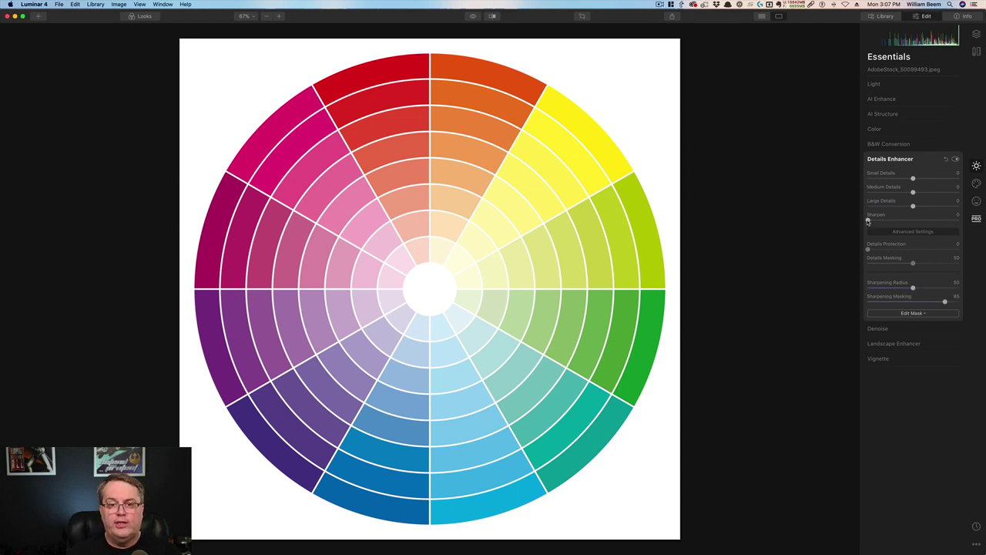
pyautogui.moveTo(868, 221); pyautogui.dragTo(968, 225)
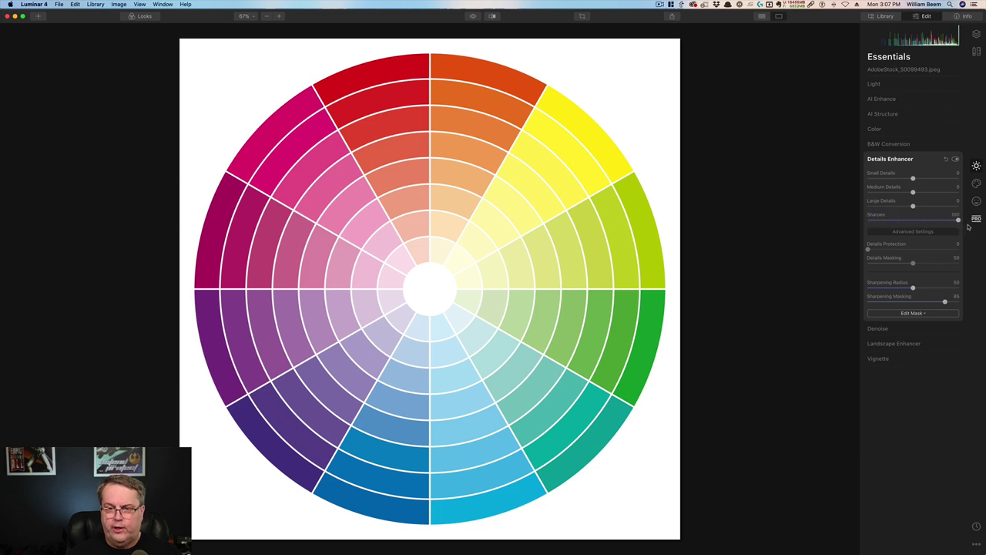
pyautogui.moveTo(913, 288); pyautogui.dragTo(850, 301)
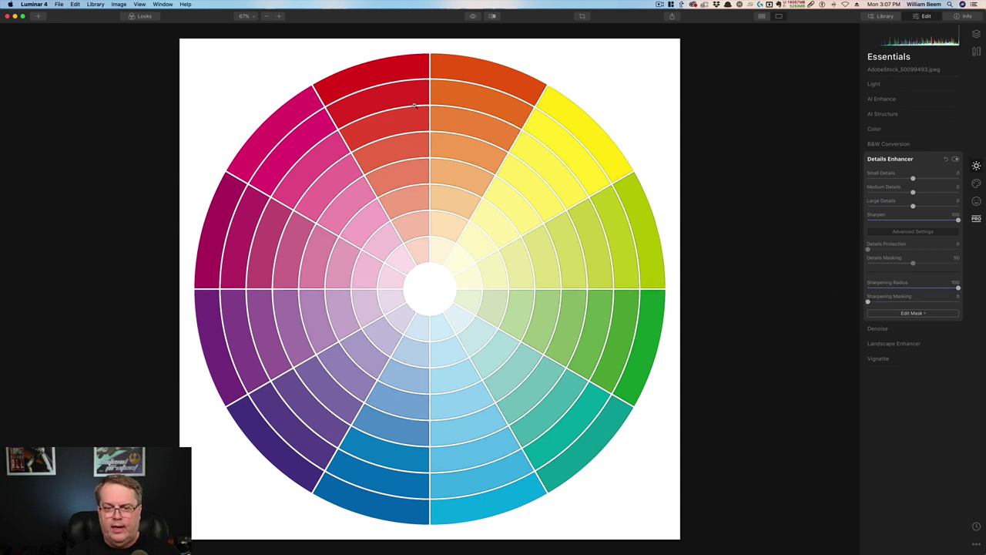
# - Compare the sharpened colour wheel against the original with a before/after split
pyautogui.click(492, 16)
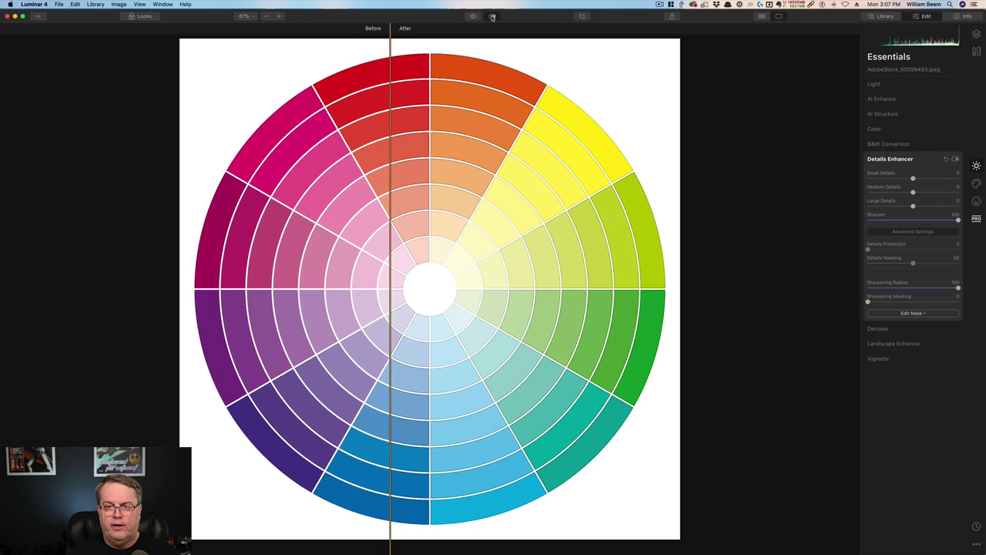
pyautogui.moveTo(390, 97); pyautogui.dragTo(452, 107)
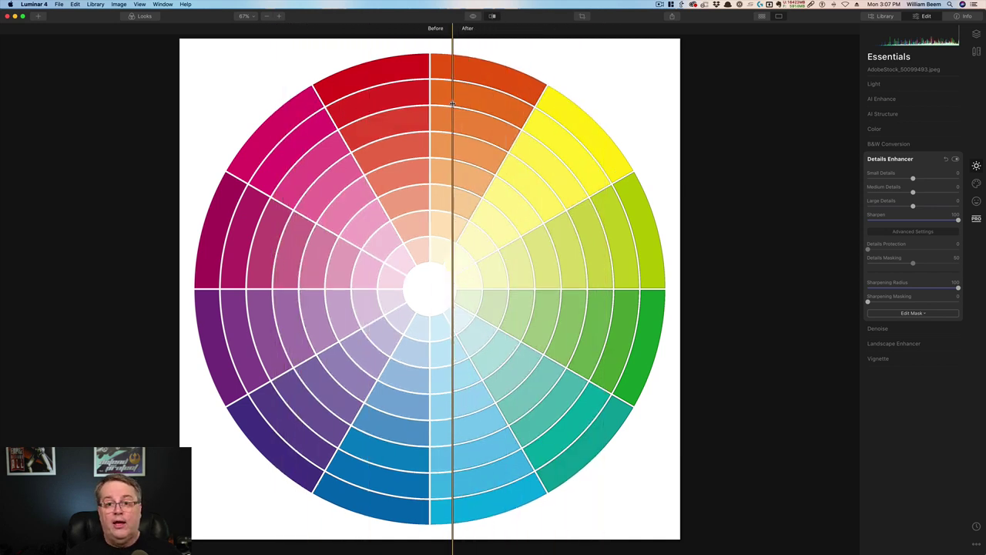
pyautogui.click(492, 16)
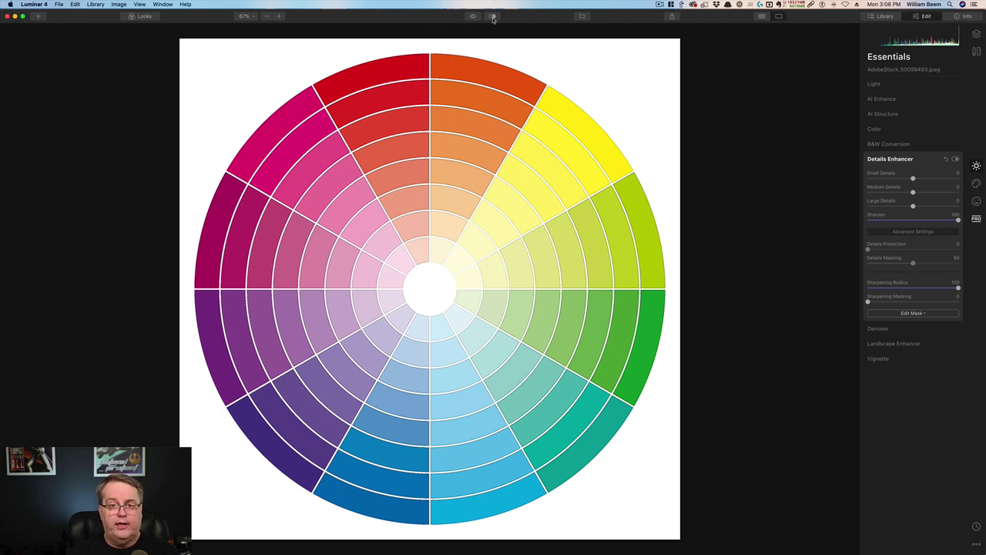
# - Compare boosted AI Accent against the original, set AI Accent to 50, and expand AI Structure
pyautogui.click(894, 100)
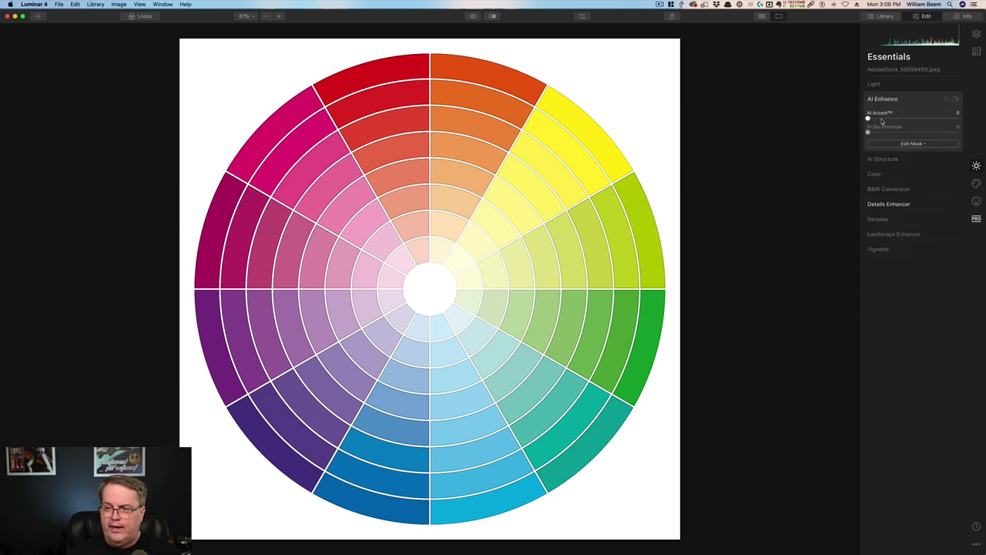
pyautogui.moveTo(869, 117); pyautogui.dragTo(958, 117)
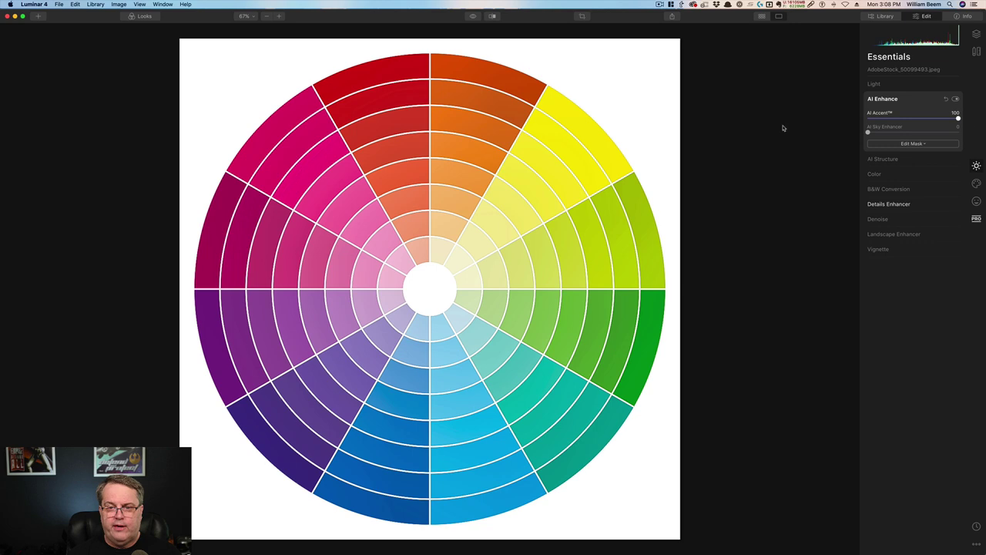
pyautogui.click(472, 18)
pyautogui.click(472, 18)
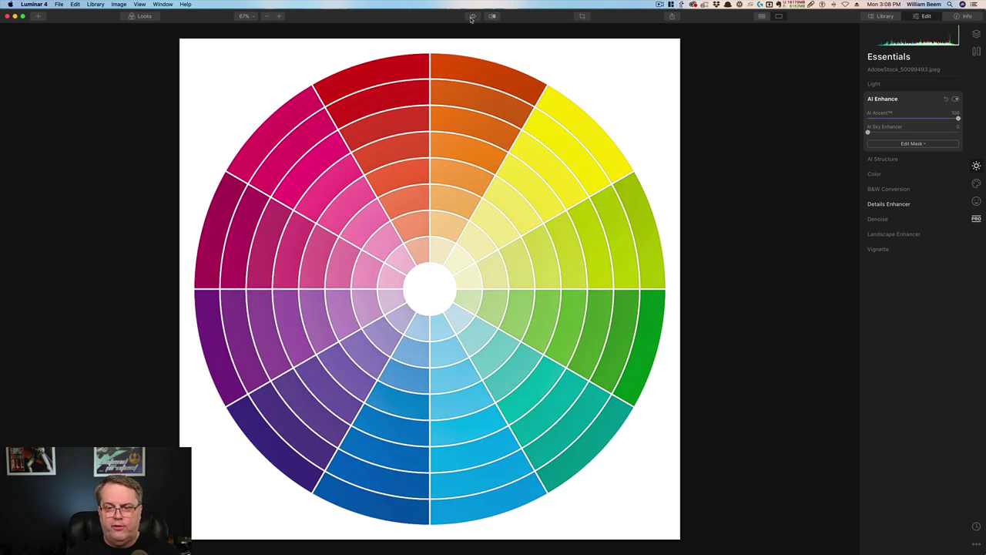
pyautogui.click(472, 18)
pyautogui.click(471, 18)
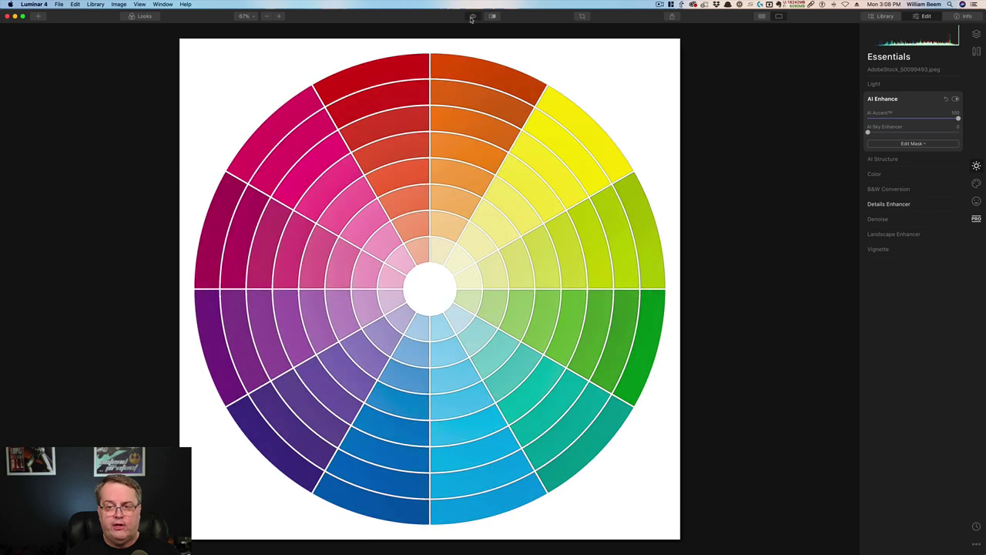
pyautogui.click(913, 119)
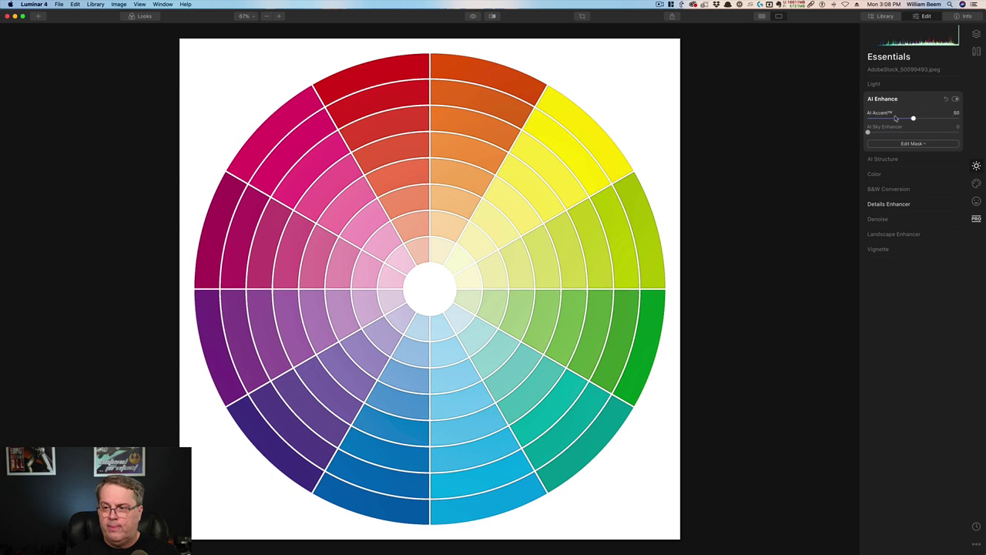
pyautogui.click(886, 159)
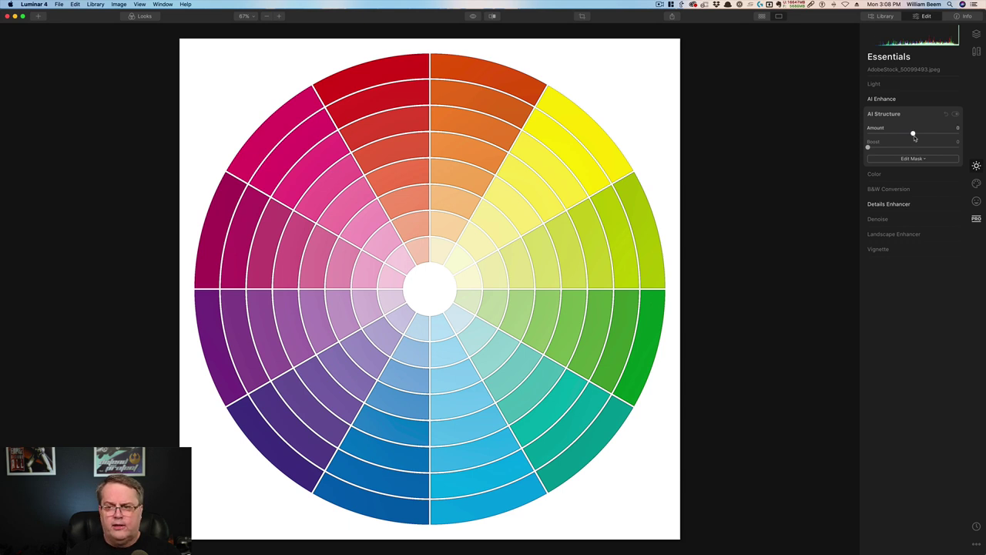
pyautogui.moveTo(913, 134); pyautogui.dragTo(960, 136)
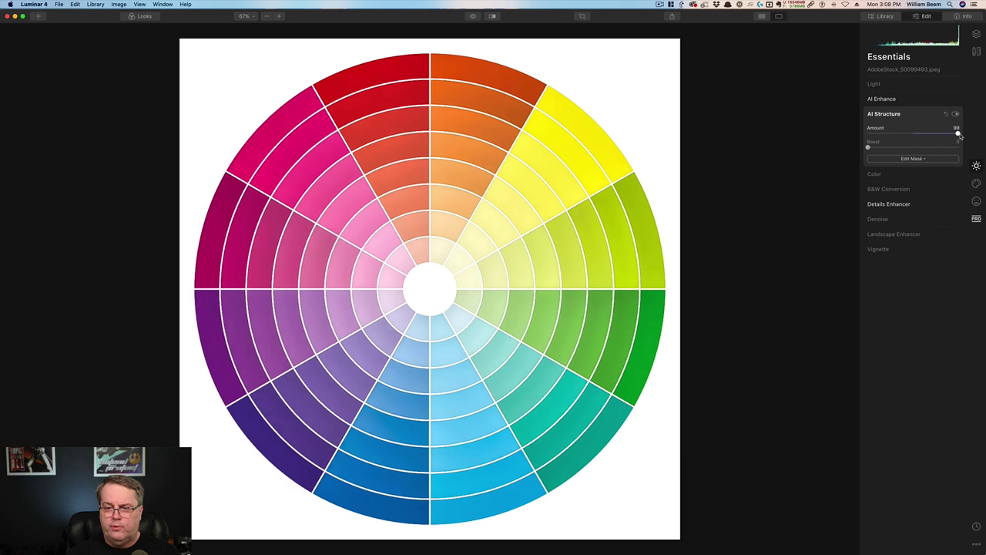
pyautogui.moveTo(868, 148); pyautogui.dragTo(911, 150)
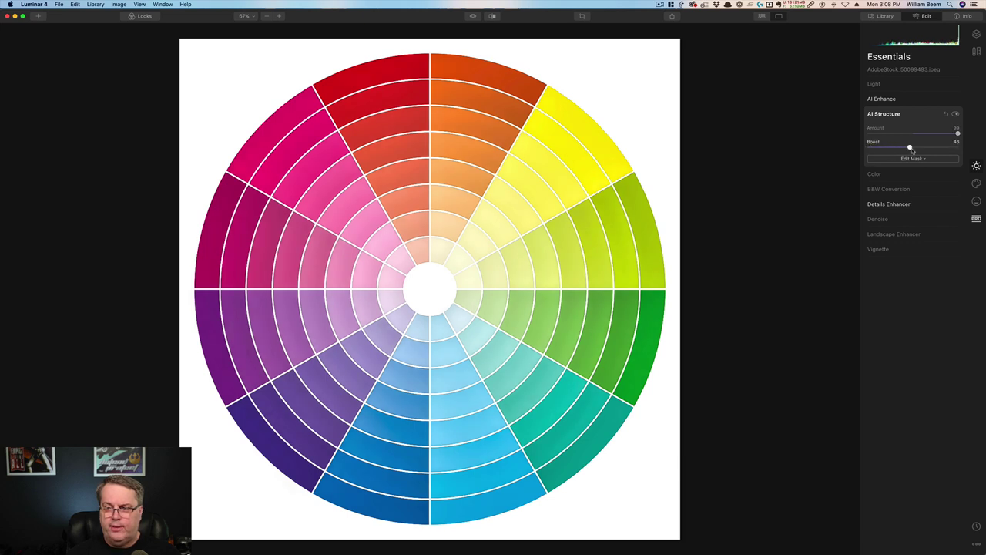
pyautogui.click(474, 17)
pyautogui.click(474, 17)
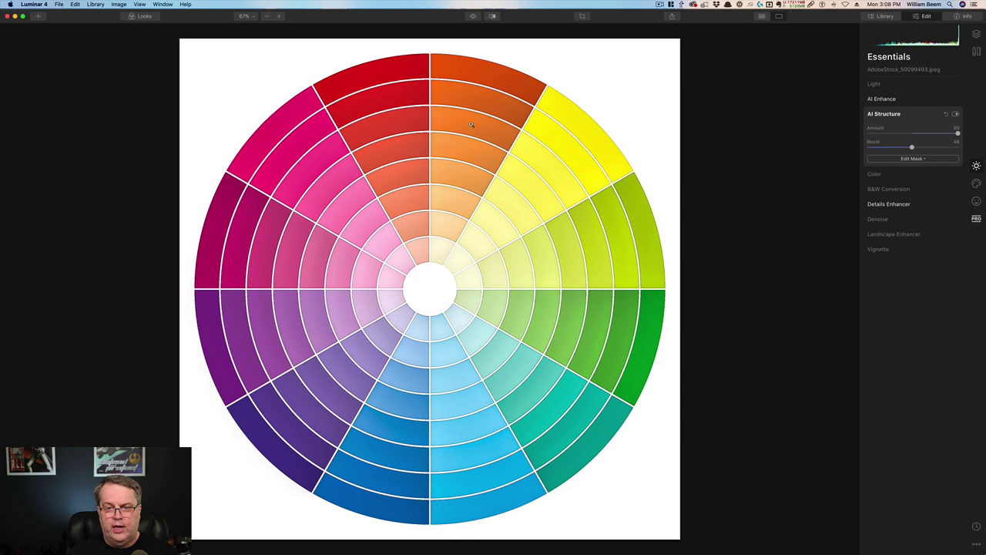
pyautogui.click(473, 17)
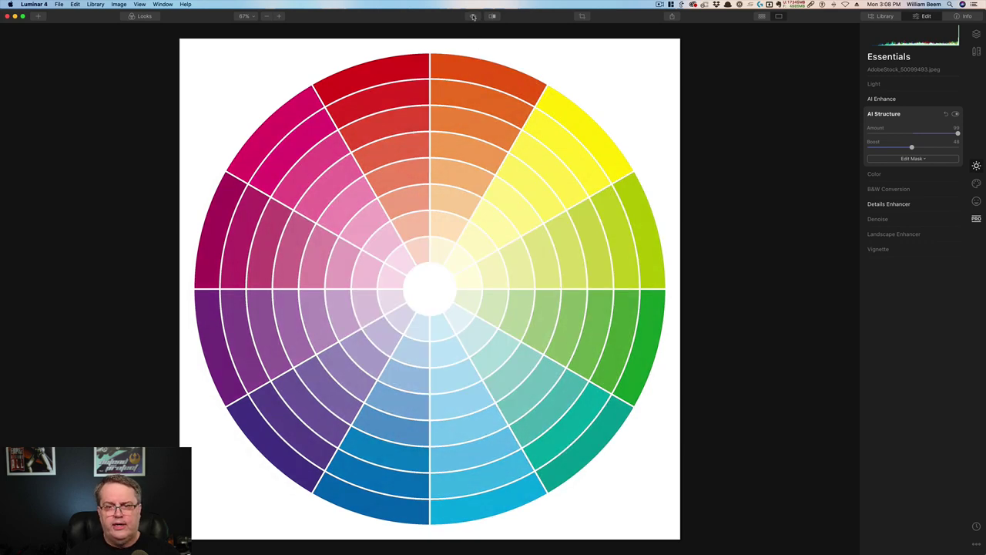
pyautogui.click(473, 17)
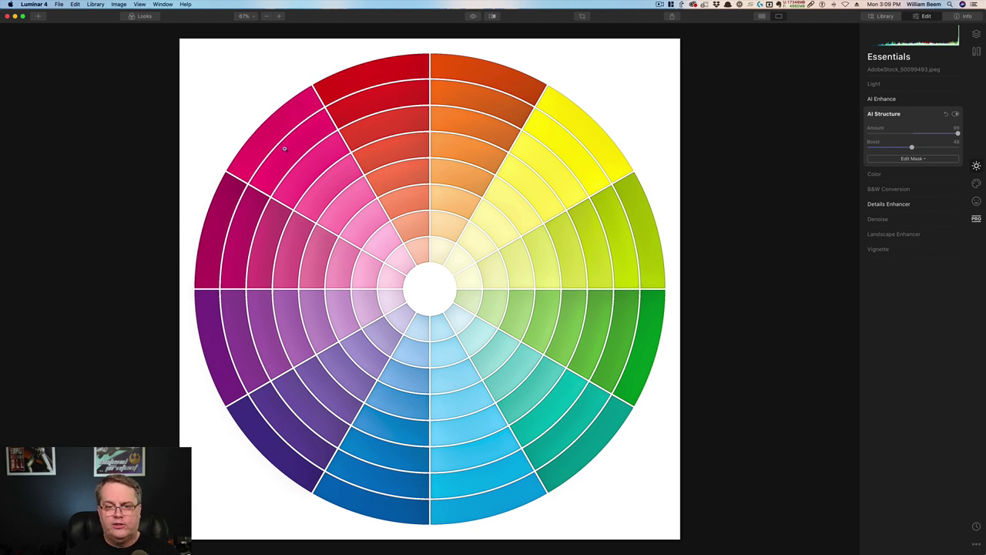
pyautogui.click(947, 115)
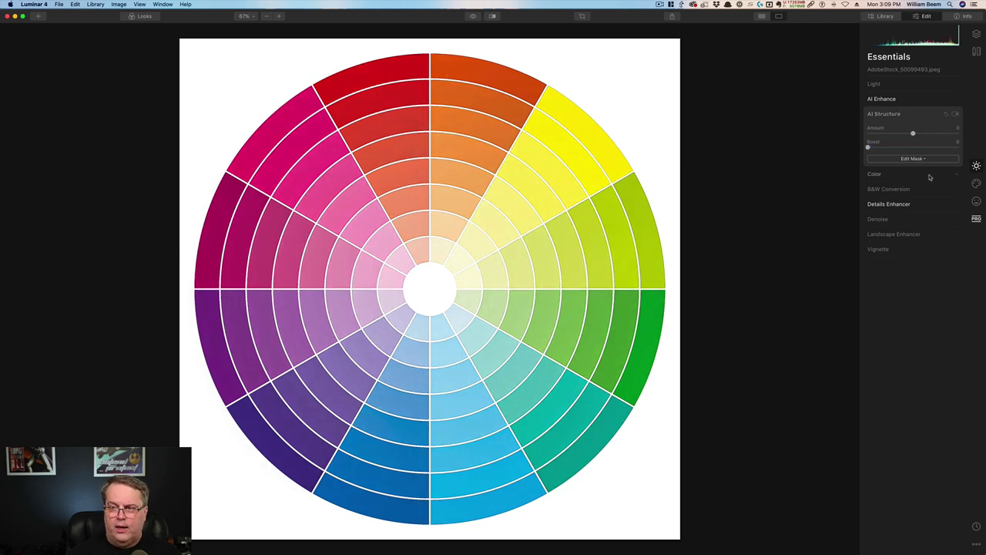
# - Raise Large Details to 100 and Medium Details to 94, with Details Protection at 11
pyautogui.click(894, 205)
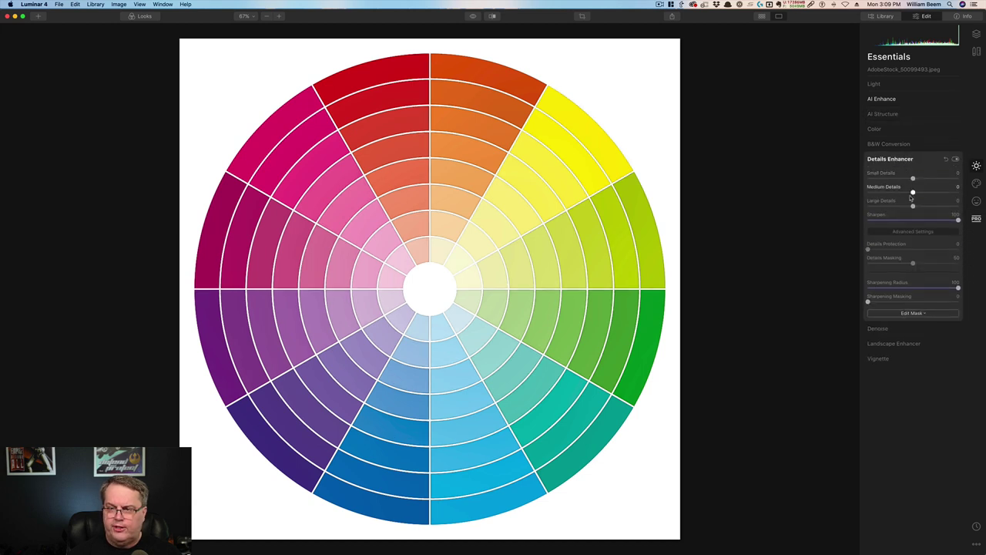
pyautogui.moveTo(913, 206); pyautogui.dragTo(967, 209)
pyautogui.moveTo(914, 192); pyautogui.dragTo(966, 182)
pyautogui.moveTo(867, 250); pyautogui.dragTo(879, 250)
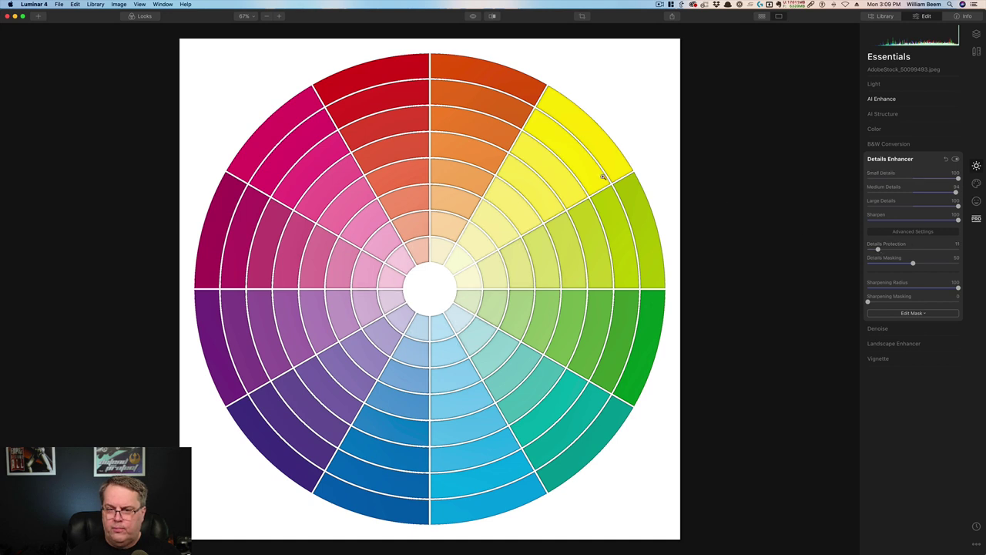
# - Compare the detail-enhanced colour wheel against the original with a before/after split
pyautogui.click(493, 16)
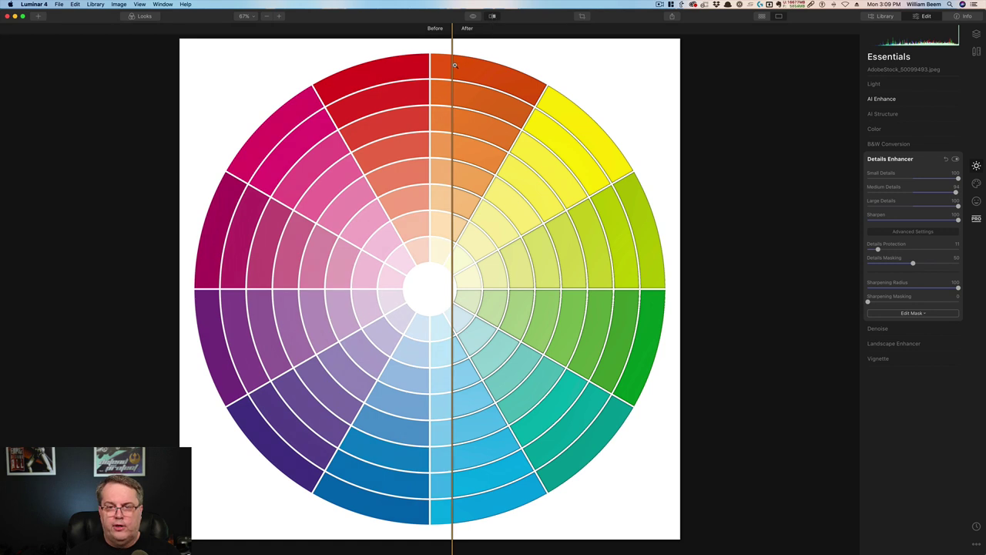
pyautogui.moveTo(455, 65)
pyautogui.mouseDown()
pyautogui.moveTo(383, 69)
pyautogui.moveTo(467, 76)
pyautogui.mouseUp()
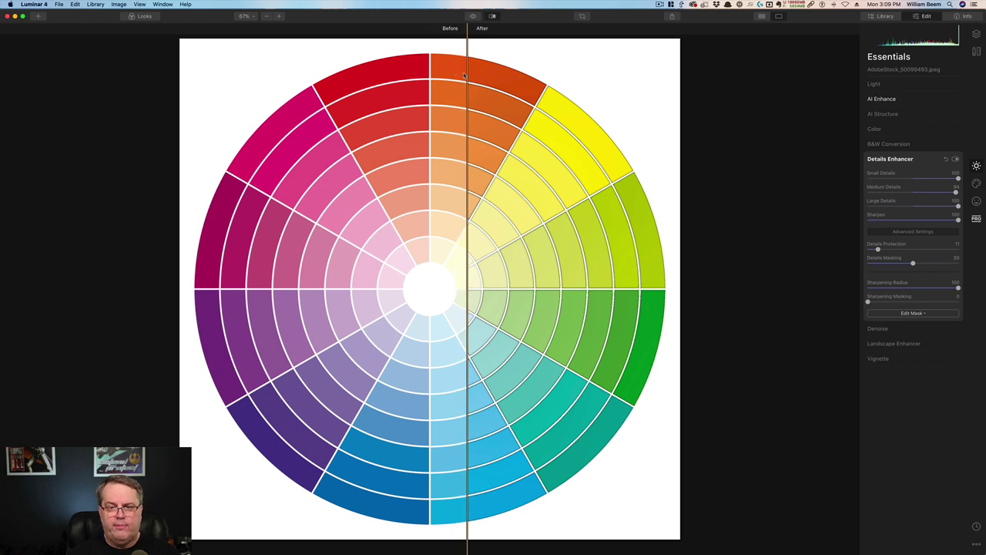
pyautogui.moveTo(465, 74); pyautogui.dragTo(442, 76)
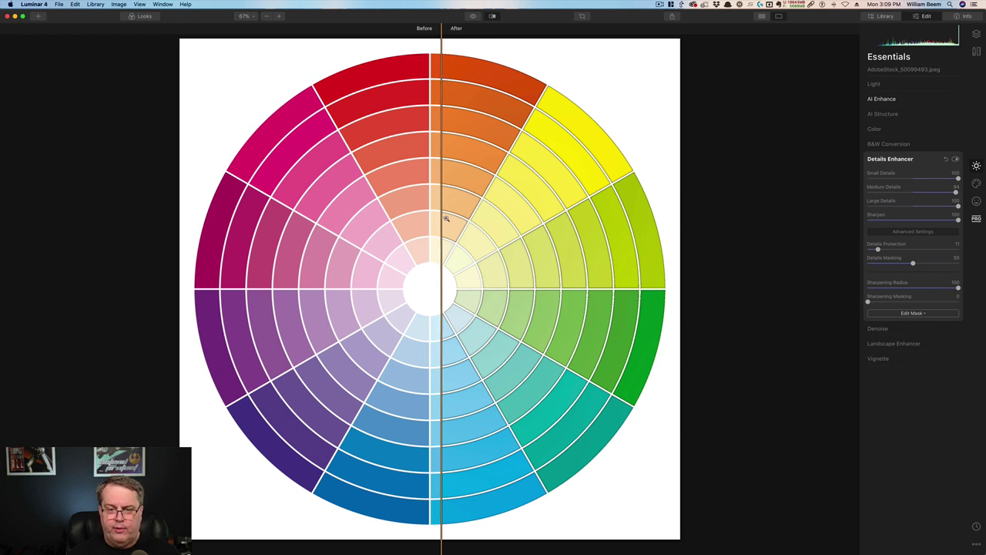
pyautogui.moveTo(443, 217); pyautogui.dragTo(458, 202)
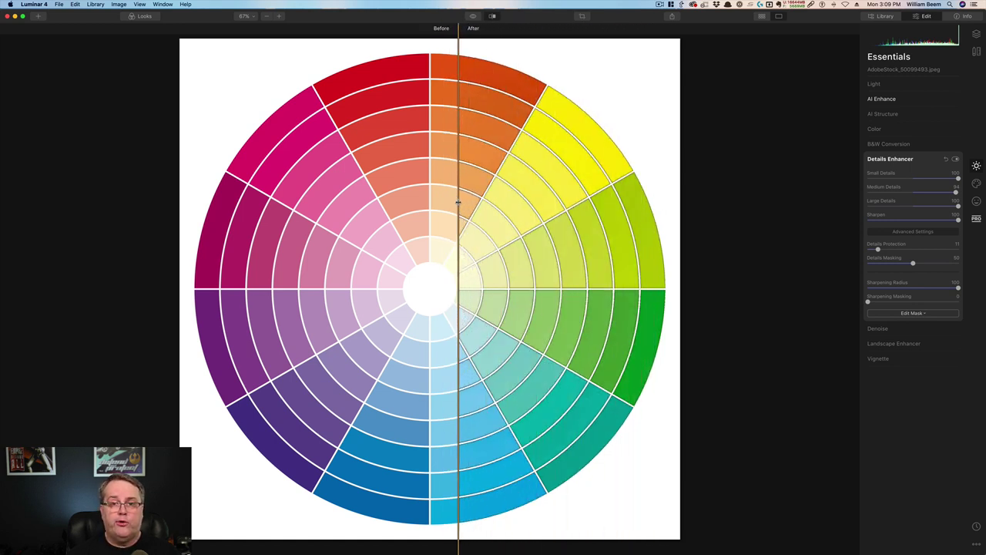
# - Reset Small, Medium and Large Details to 0
pyautogui.doubleClick(958, 178)
pyautogui.doubleClick(957, 192)
pyautogui.doubleClick(957, 206)
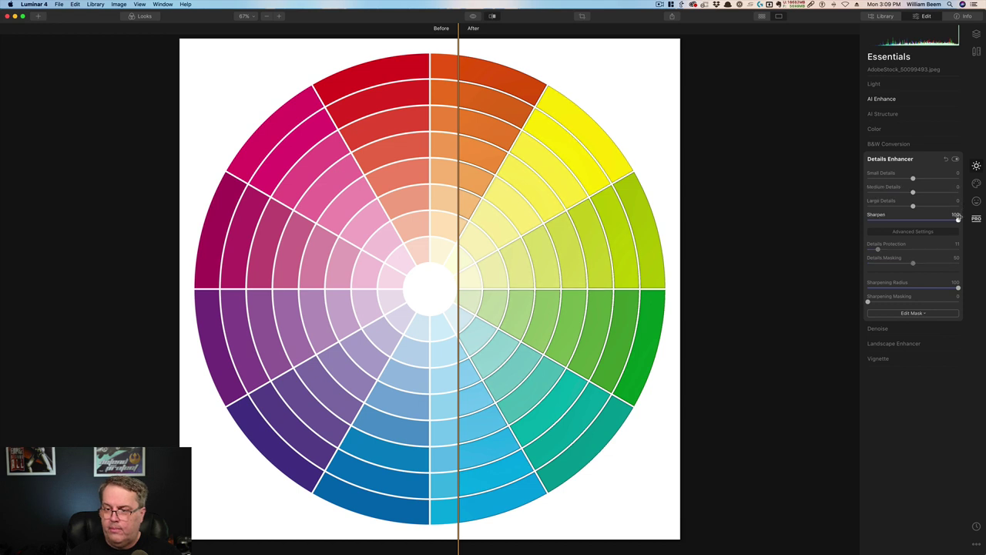
# - Reset Sharpen and set Highlights, Midtones and Shadows Contrast to 100
pyautogui.doubleClick(958, 222)
pyautogui.click(976, 219)
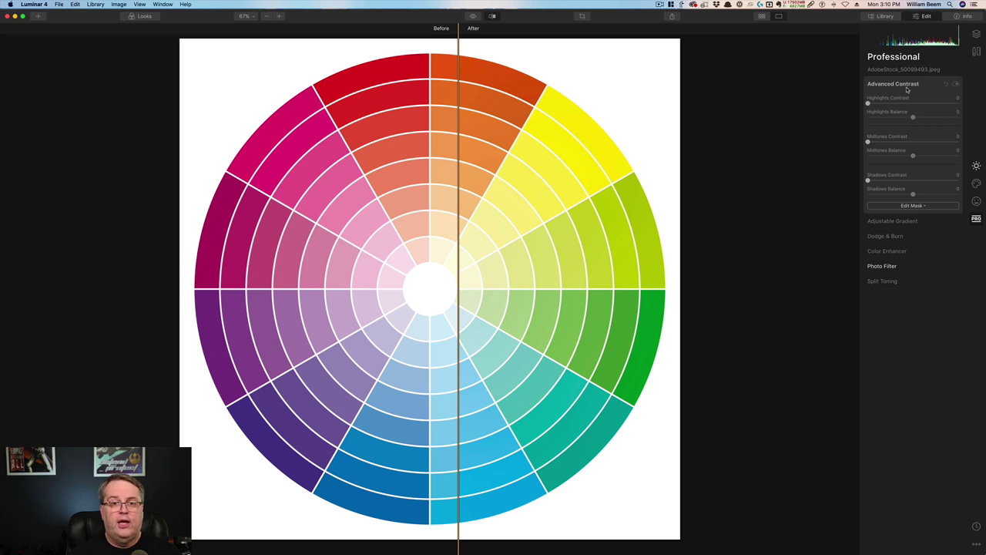
pyautogui.moveTo(868, 103); pyautogui.dragTo(958, 102)
pyautogui.moveTo(868, 142); pyautogui.dragTo(961, 142)
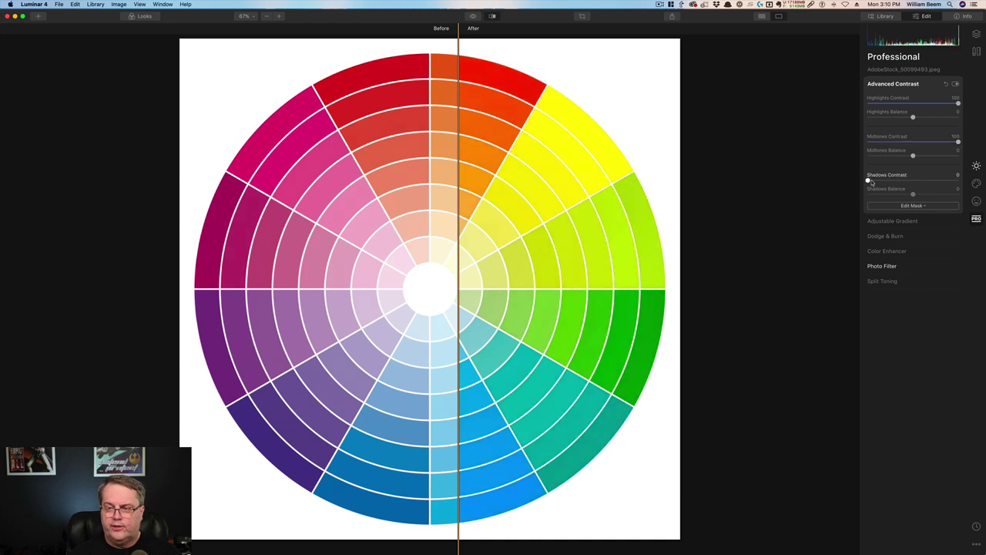
pyautogui.moveTo(868, 180); pyautogui.dragTo(968, 185)
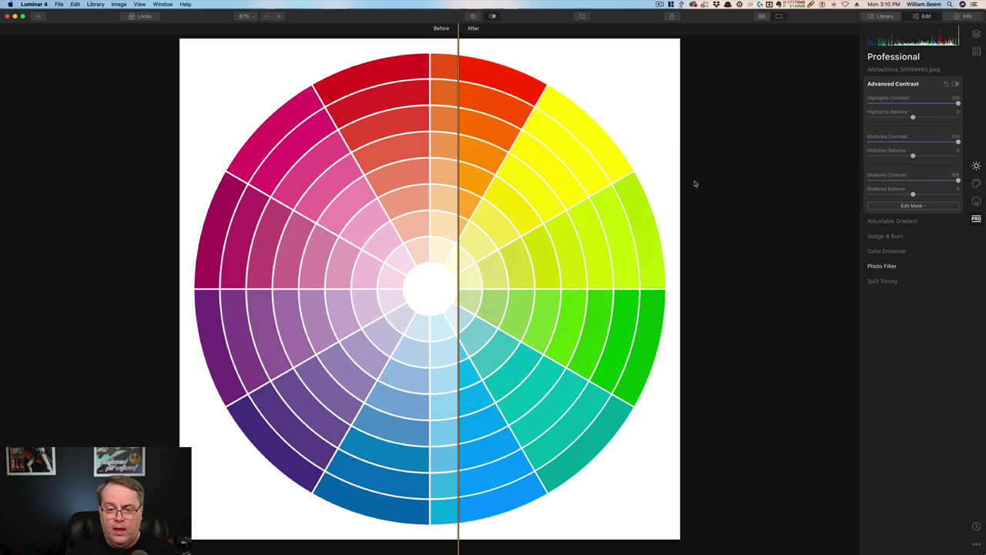
# - Sweep the before/after divider across the colour wheel to compare the contrast boost
pyautogui.moveTo(455, 132); pyautogui.dragTo(175, 130)
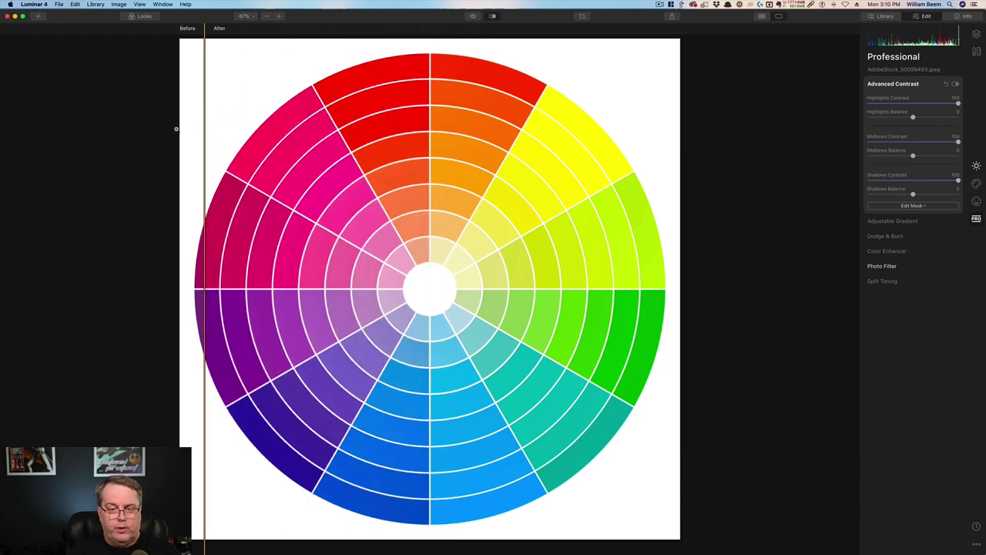
pyautogui.moveTo(176, 130); pyautogui.dragTo(404, 131)
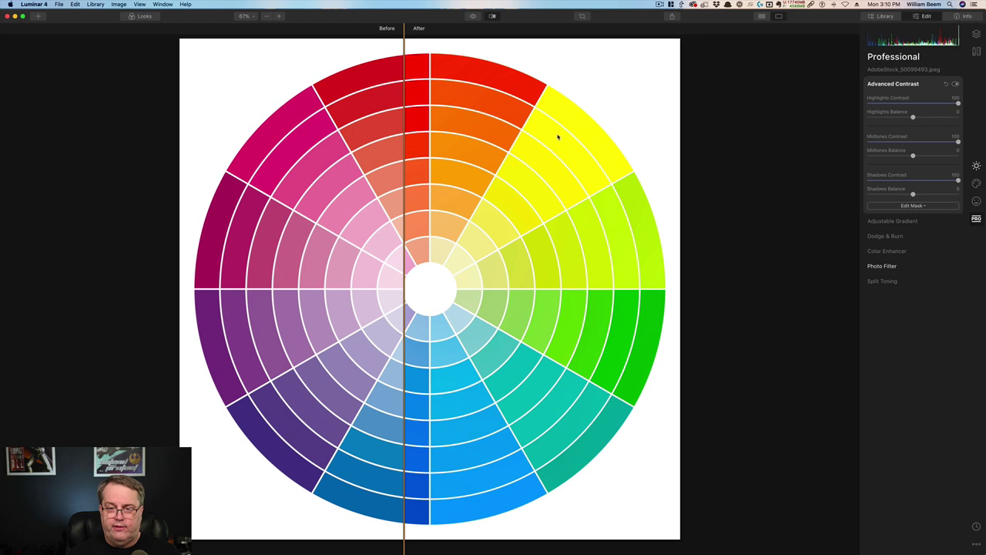
pyautogui.moveTo(403, 213); pyautogui.dragTo(477, 191)
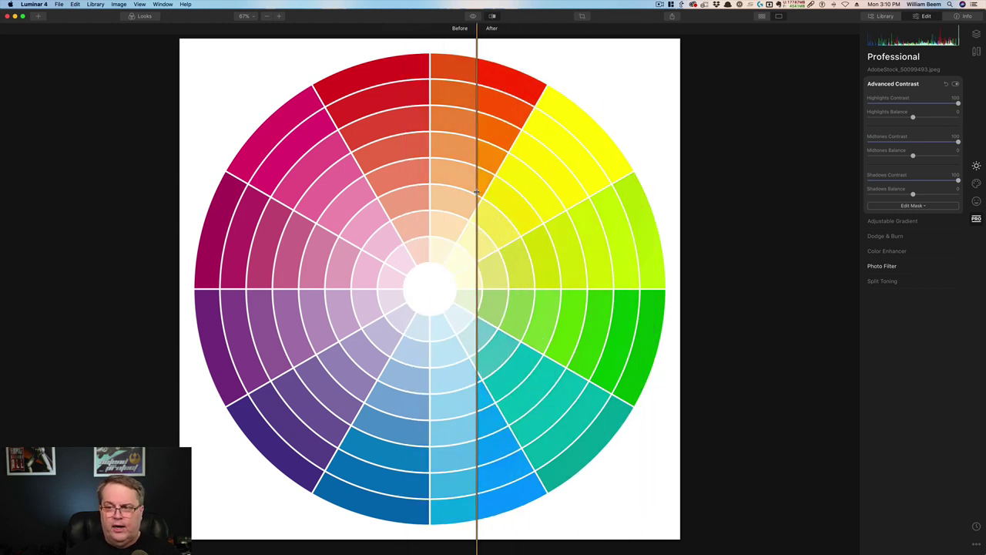